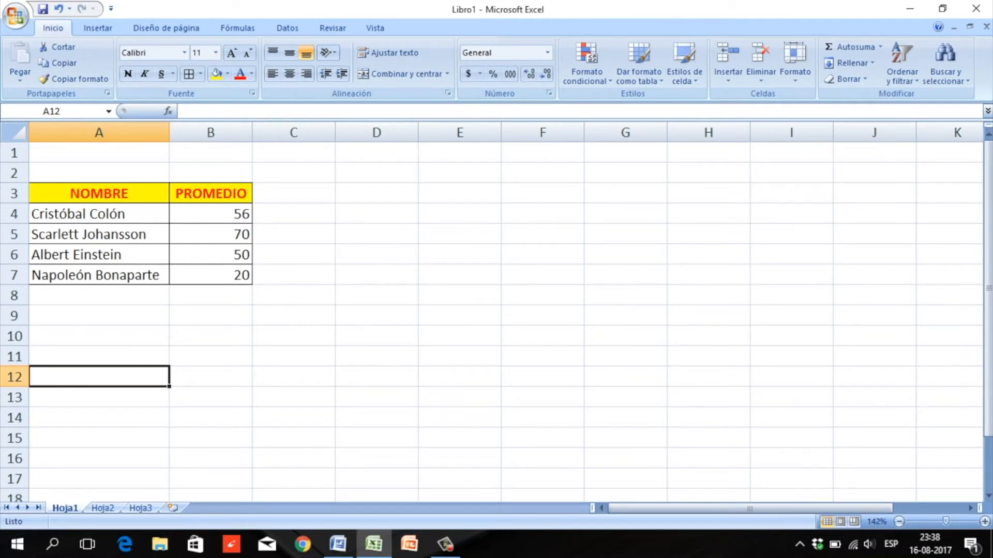
- Insert a basic 2D line chart from the table in A3:B7 and move it slightly away from the data
left_click_drag(98, 193, 210, 275)
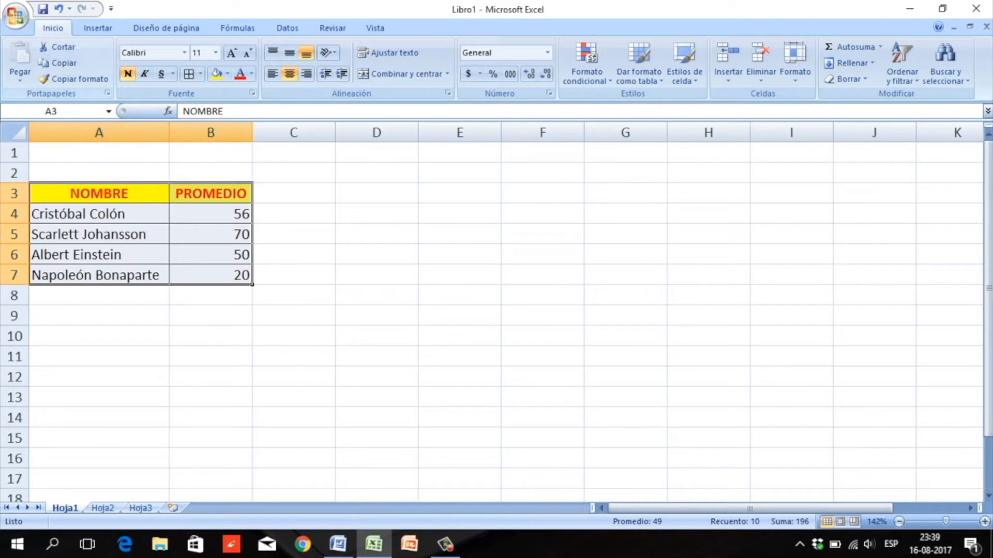
left_click(97, 28)
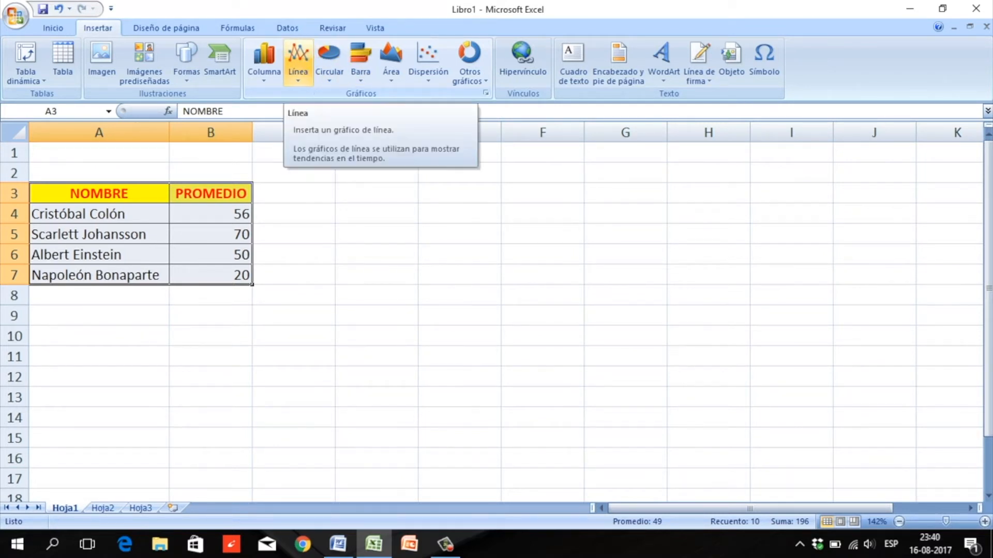
left_click(298, 57)
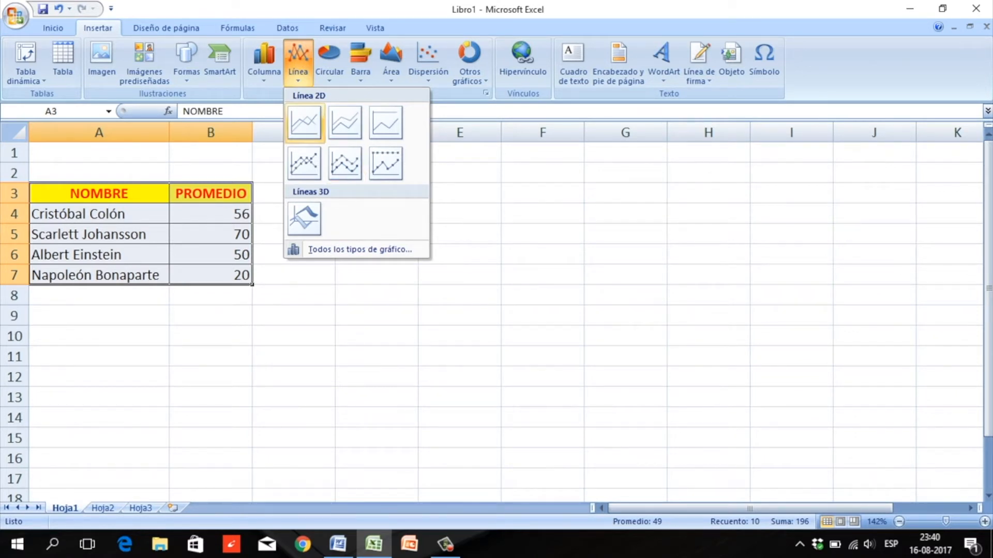
left_click(304, 122)
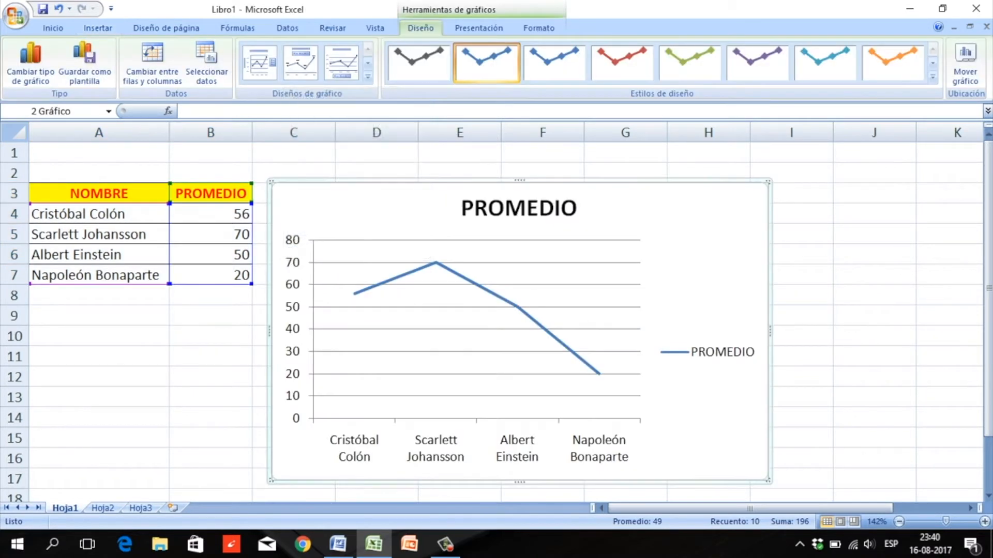
left_click_drag(683, 222, 735, 205)
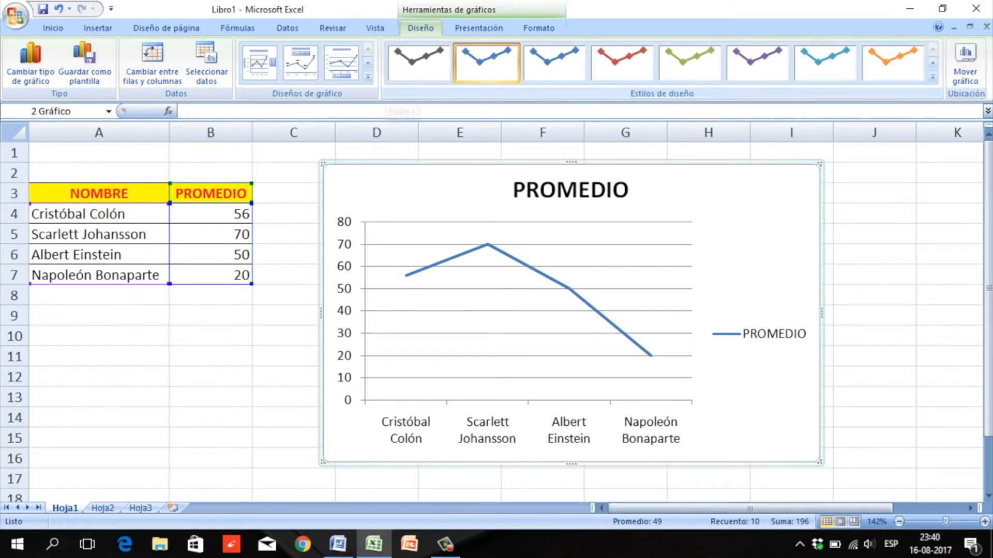
- Try the purple and green chart styles and apply the red style to the line chart
left_click(757, 63)
left_click(689, 63)
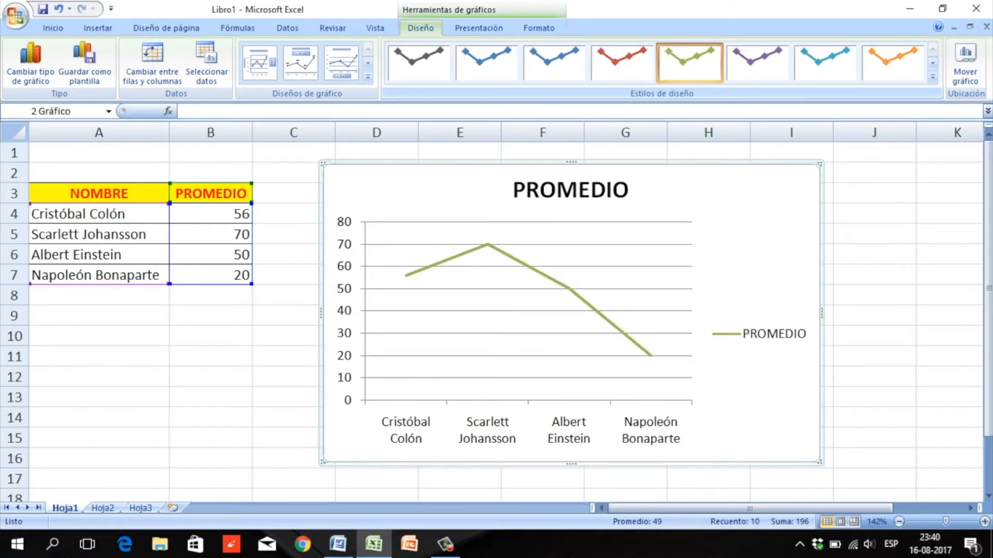
left_click(622, 63)
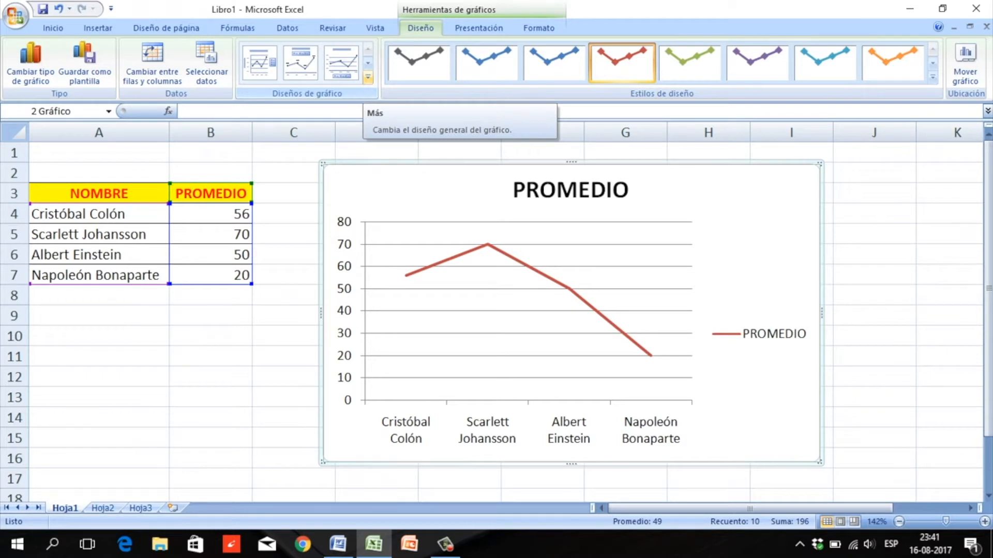
- Apply the chart layout with a chart title, a vertical axis title and a data table below the plot
left_click(367, 77)
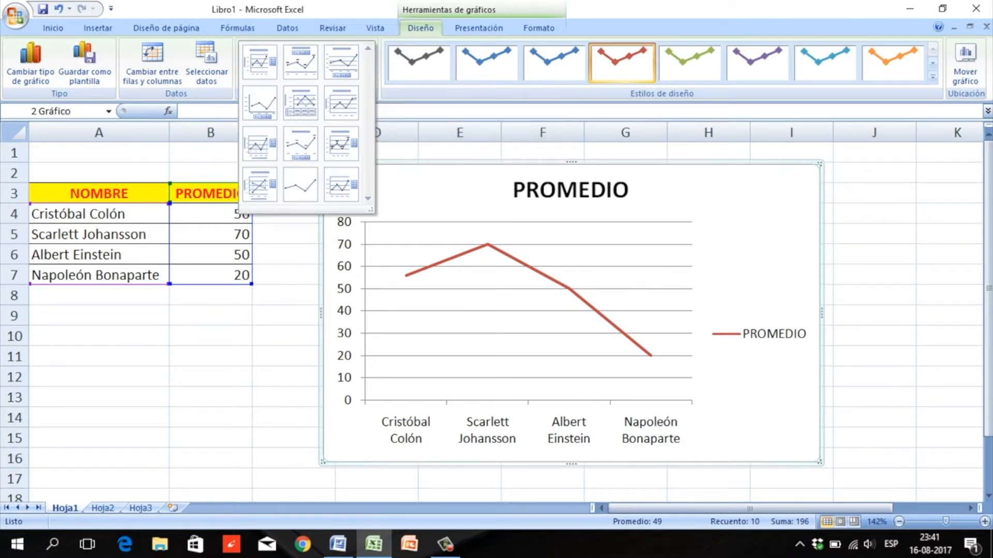
left_click(342, 184)
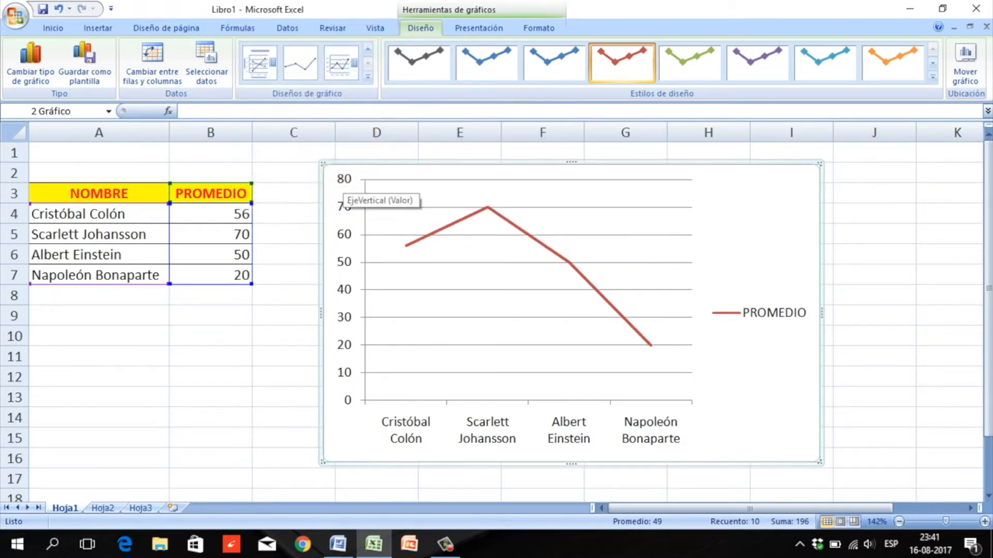
left_click(367, 77)
left_click(300, 143)
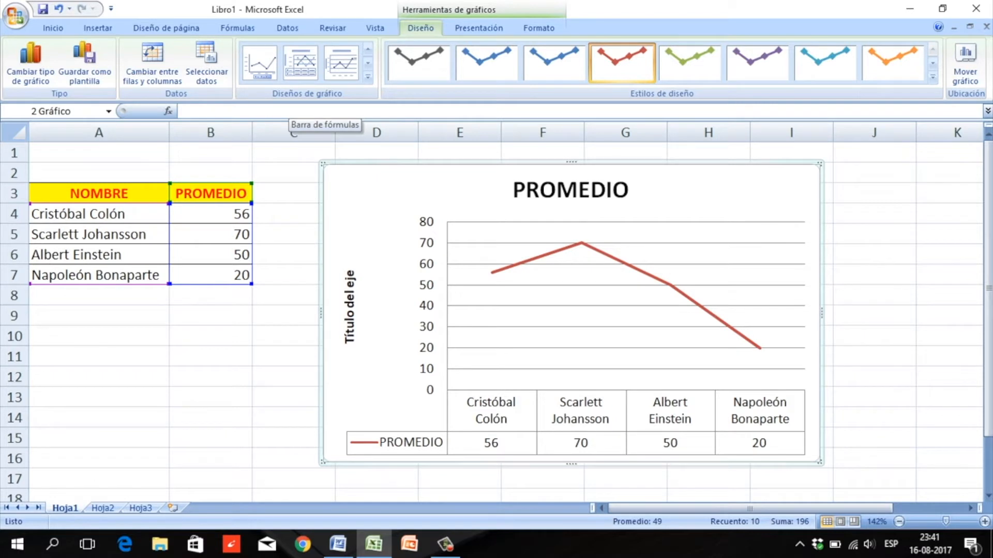
- Replace the vertical axis title with "Promedios" and deselect the chart
left_click(350, 308)
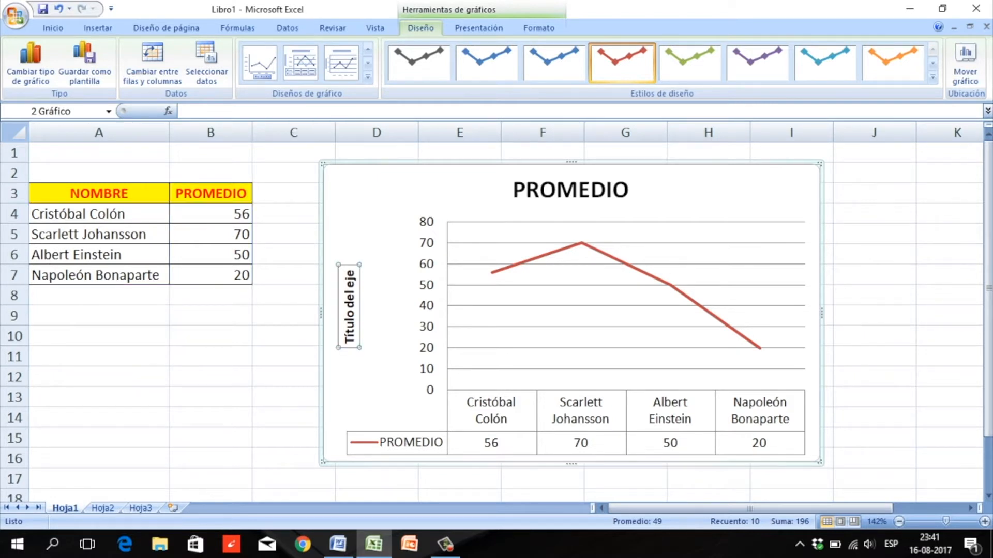
left_click_drag(349, 339, 349, 266)
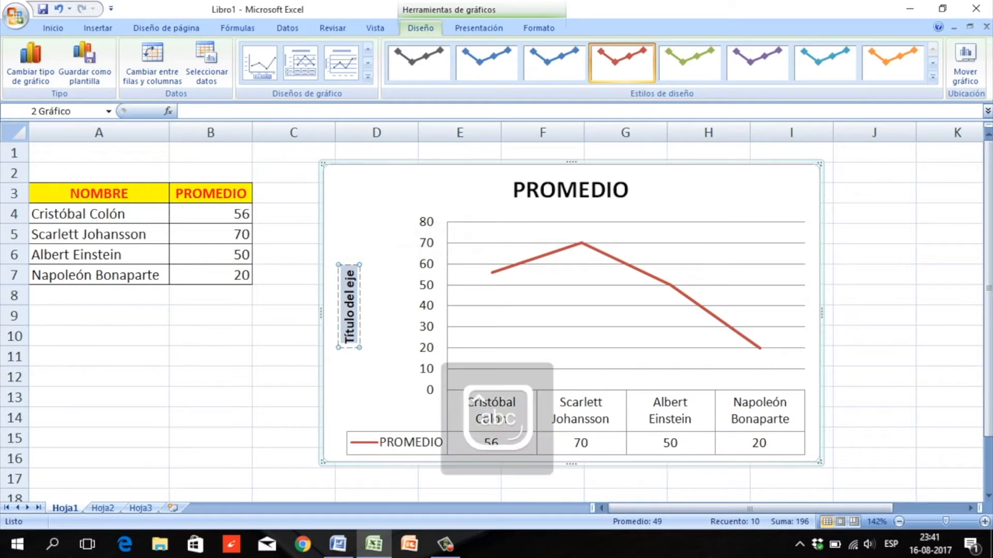
type("Promedios")
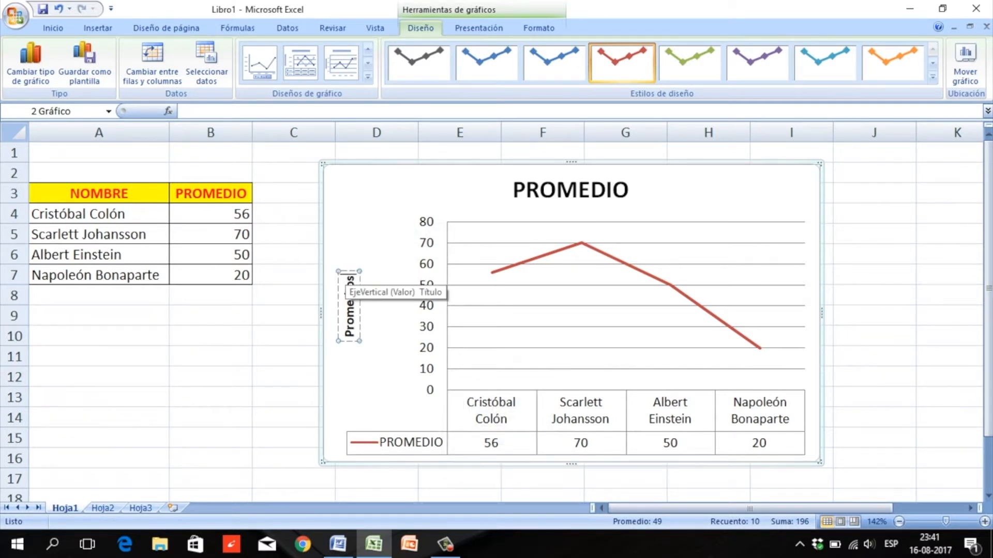
left_click(293, 295)
left_click(294, 397)
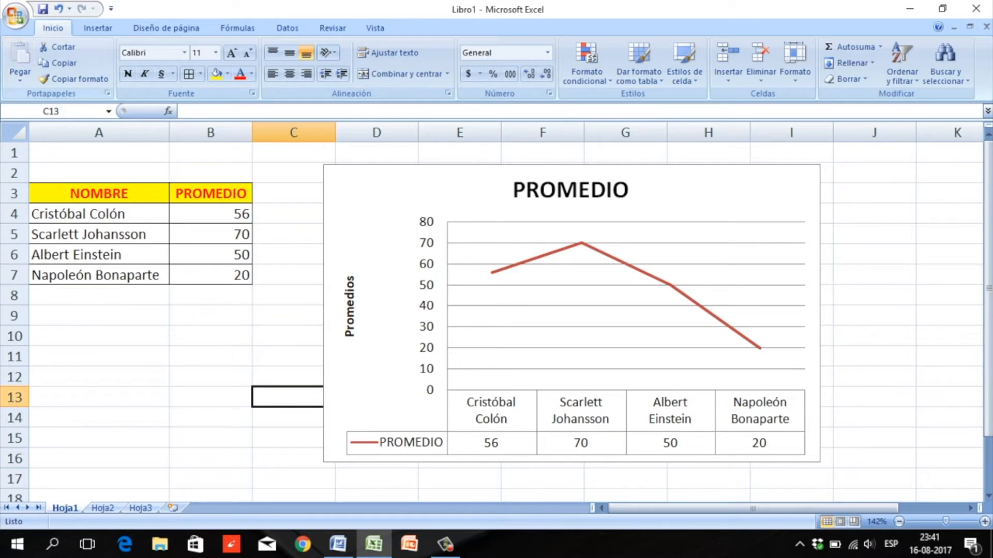
left_click(211, 377)
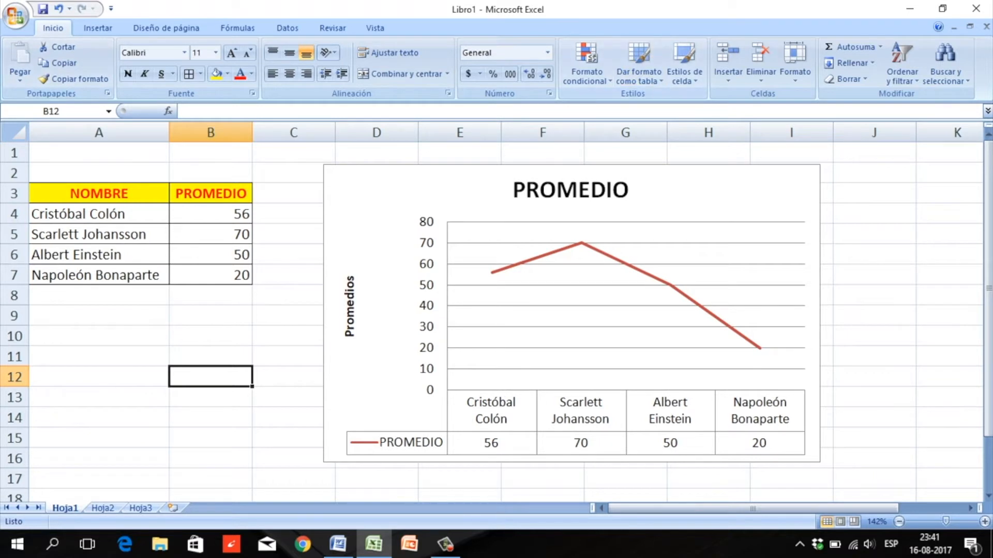
- Review the chart's source data range, legend series and category labels without changing them
left_click(356, 195)
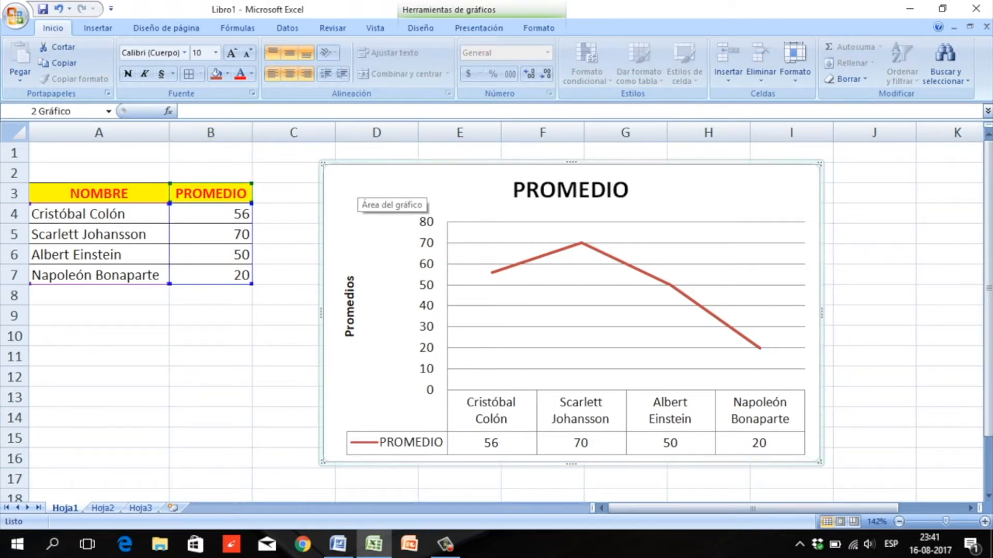
left_click(98, 27)
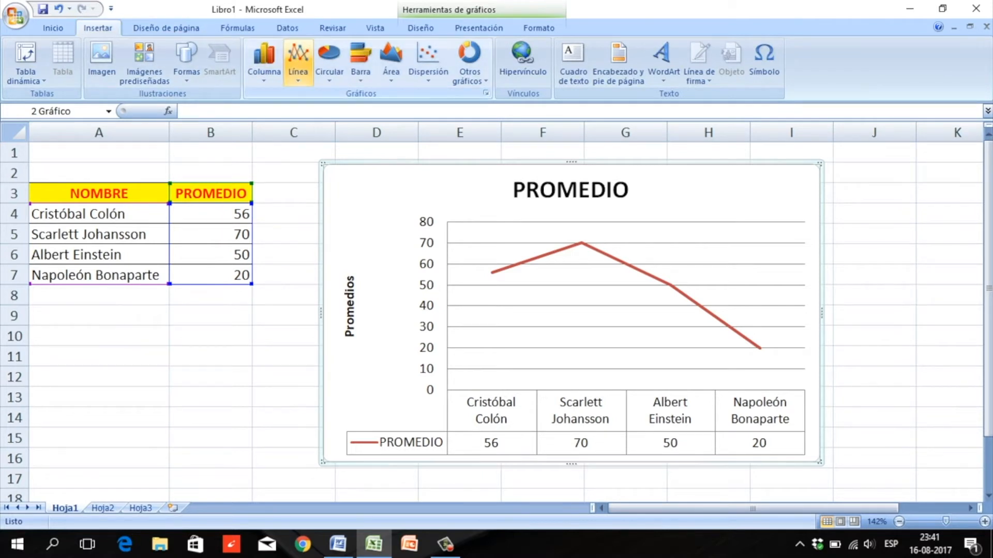
left_click(420, 28)
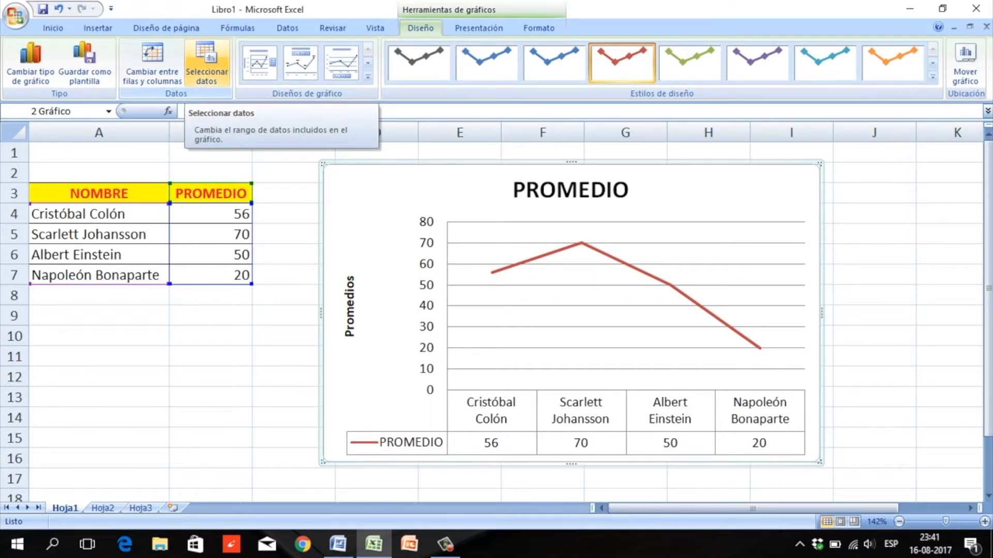
left_click(206, 62)
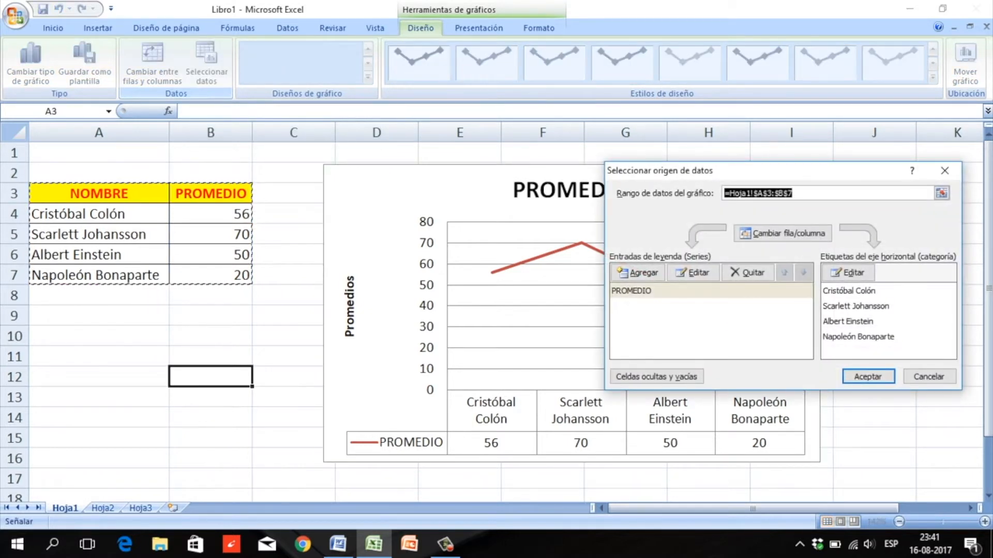
left_click_drag(852, 170, 829, 165)
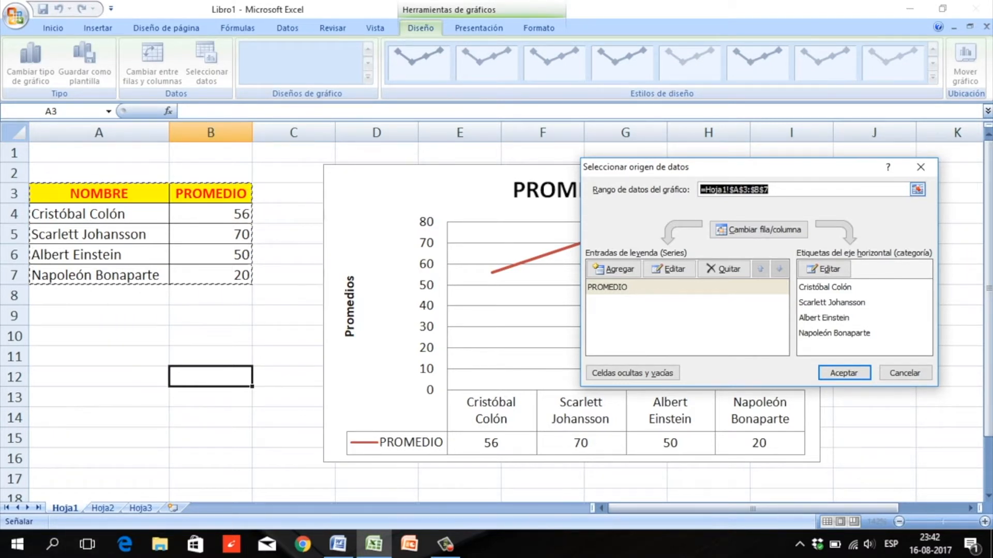
left_click(906, 372)
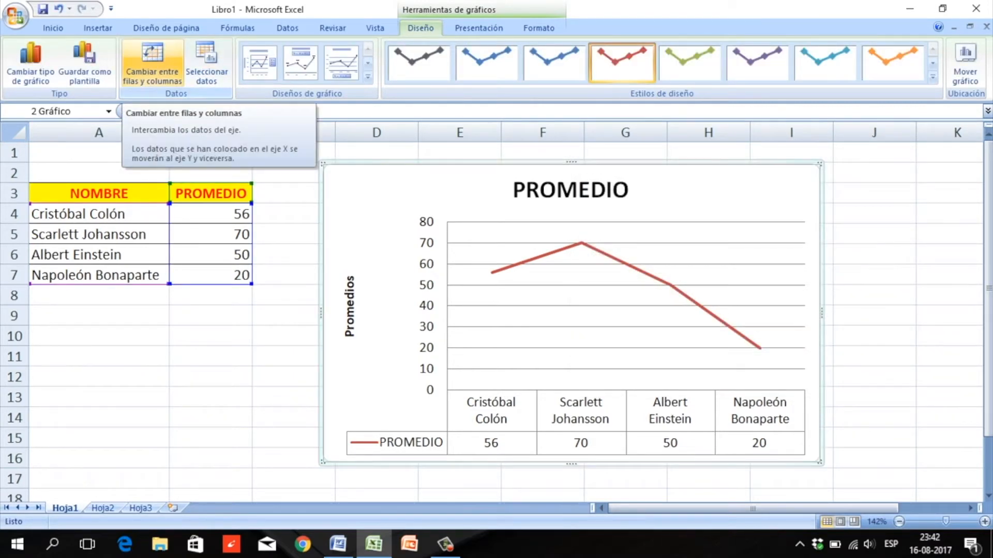
- Swap the chart's rows and columns and switch them back to the original arrangement
left_click(153, 61)
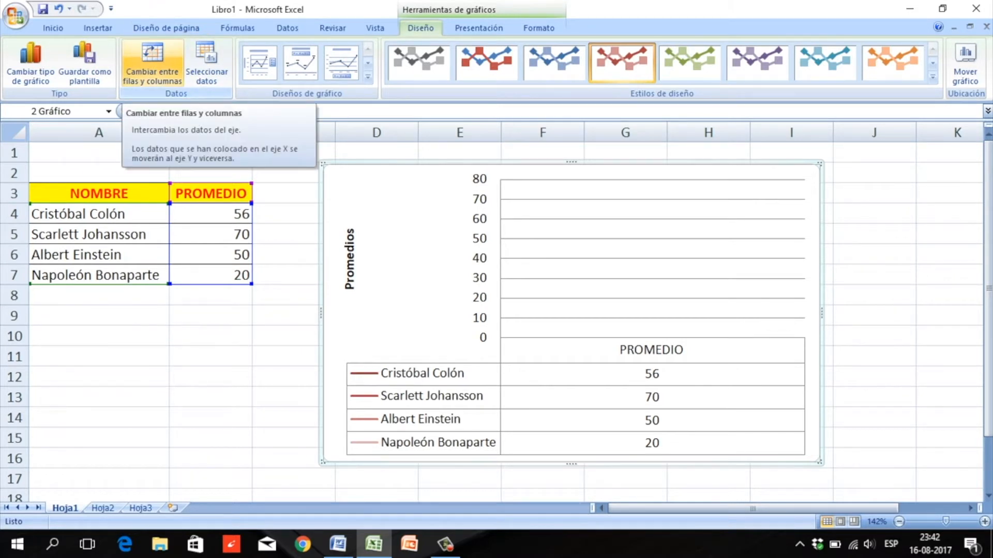
left_click(152, 59)
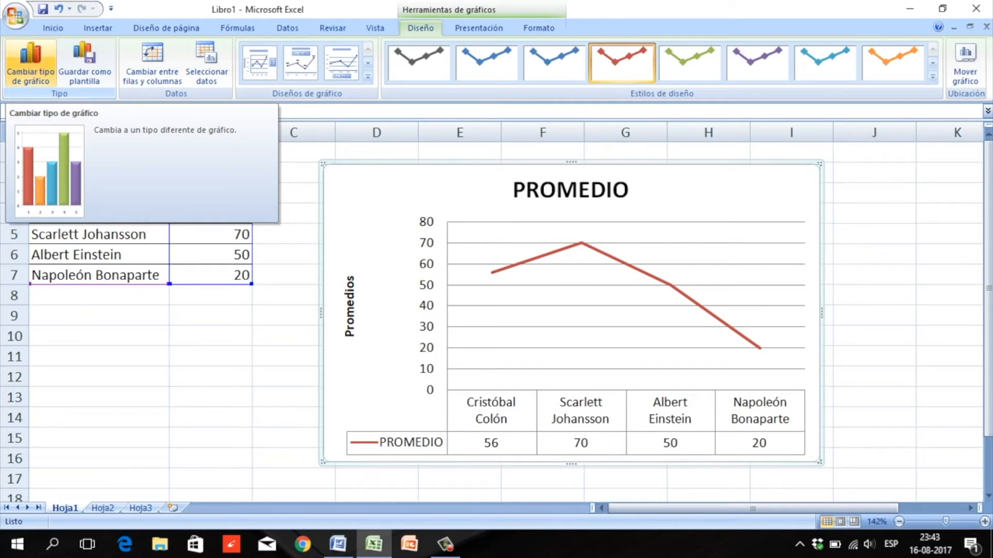
- Change the line chart's type to 3D clustered column (Columna agrupada 3D)
left_click(30, 60)
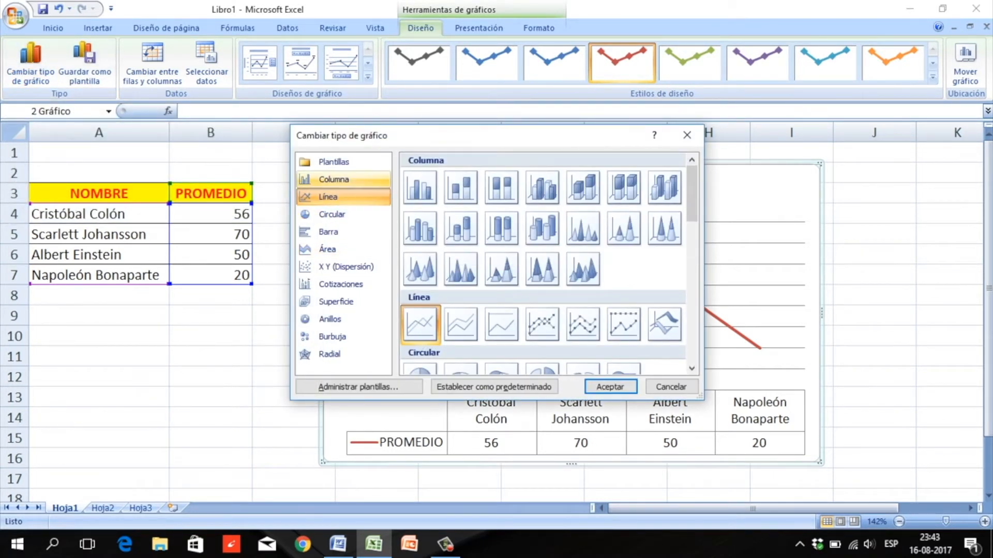
left_click(334, 179)
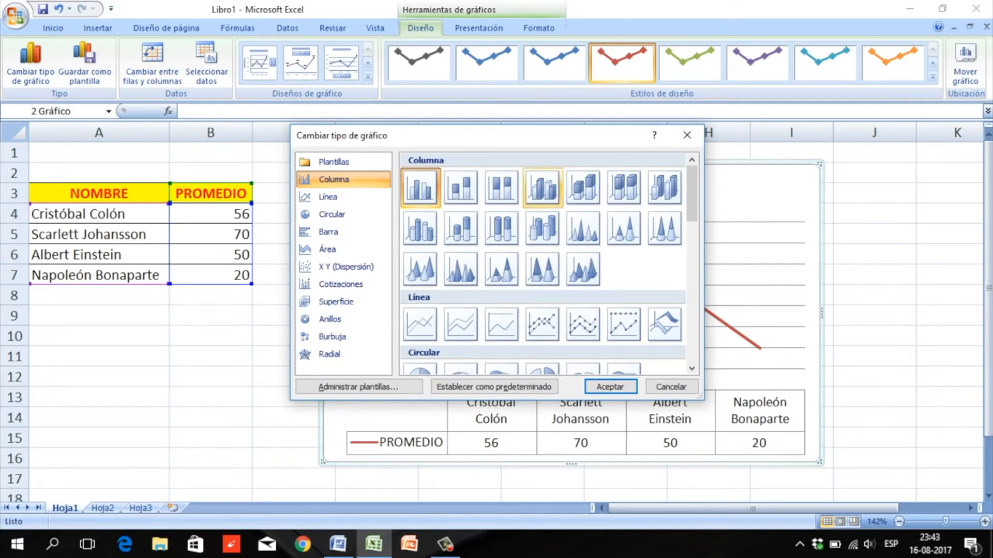
left_click(541, 187)
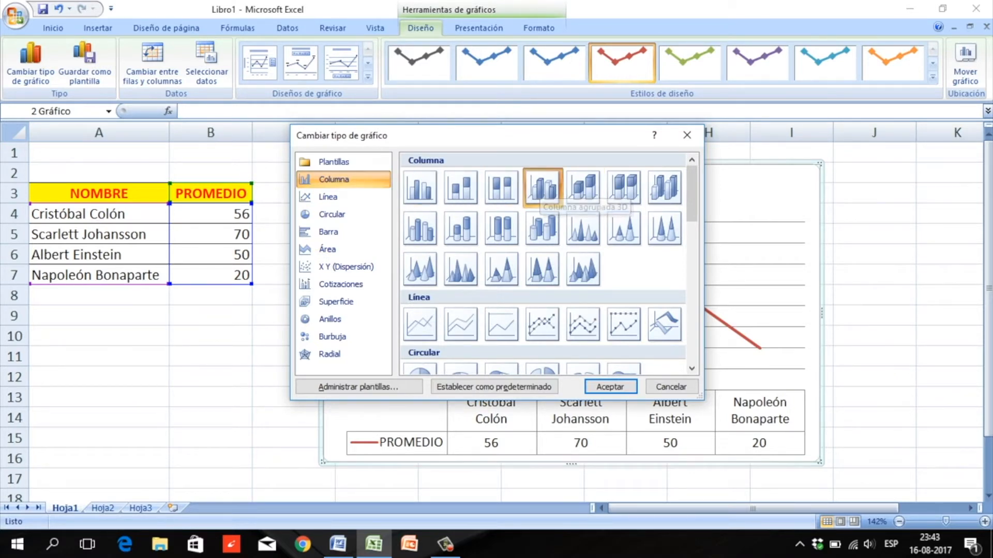
left_click(610, 387)
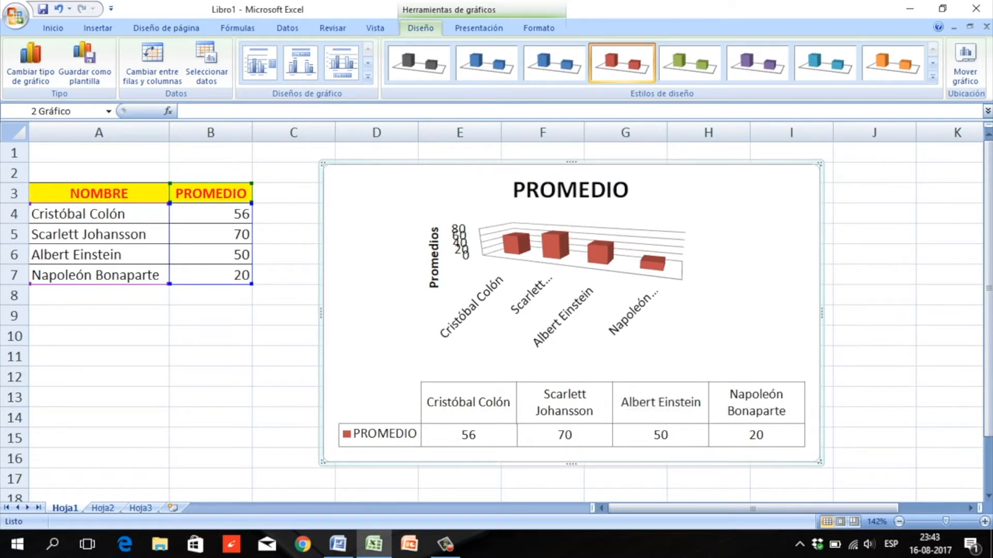
- Enlarge the column chart in height and width so its columns and labels are readable, and deselect it
left_click_drag(820, 462, 844, 498)
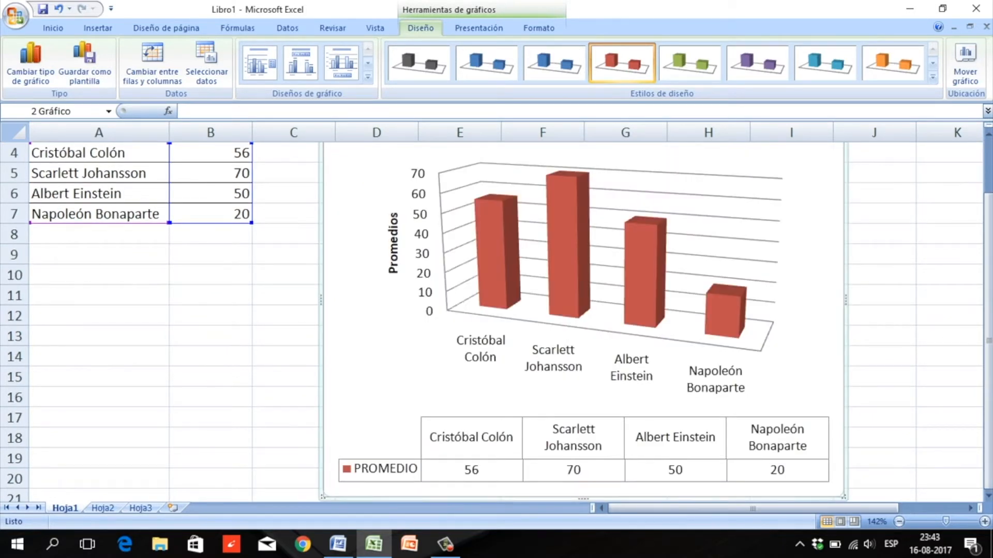
left_click_drag(846, 300, 893, 300)
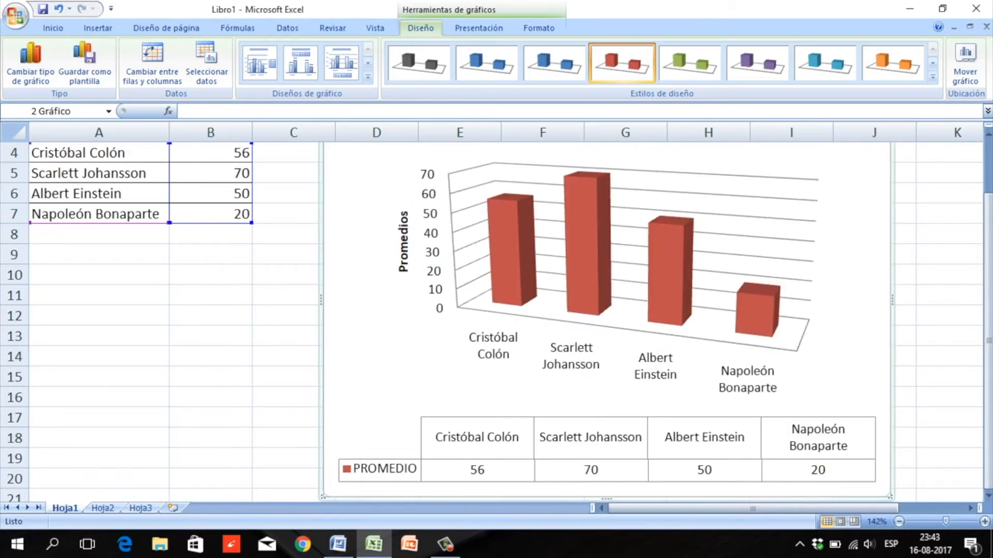
left_click(210, 377)
left_click_drag(989, 236, 988, 220)
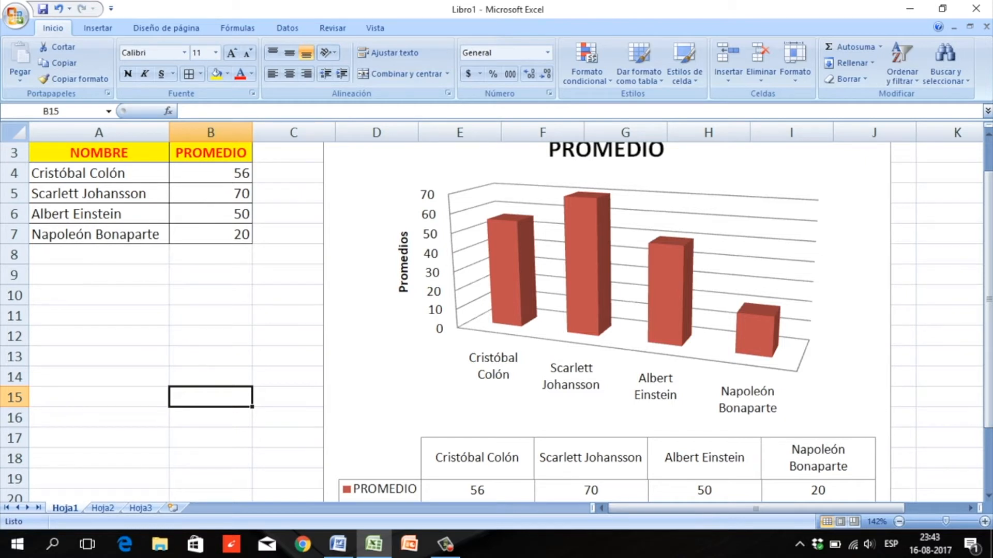
- Move the chart to a new sheet named "Gráfico Promedios vs Alumnos"
left_click(352, 170)
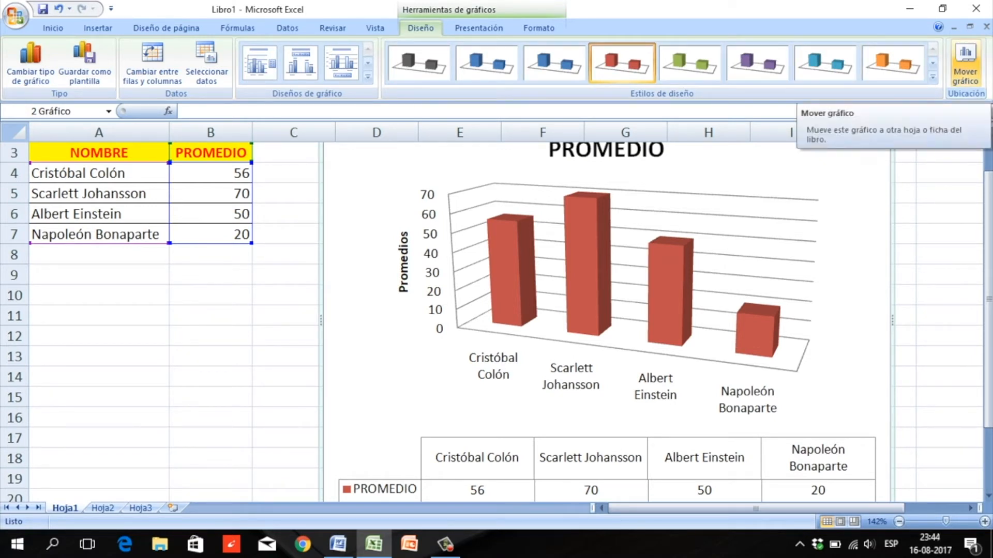
left_click(965, 60)
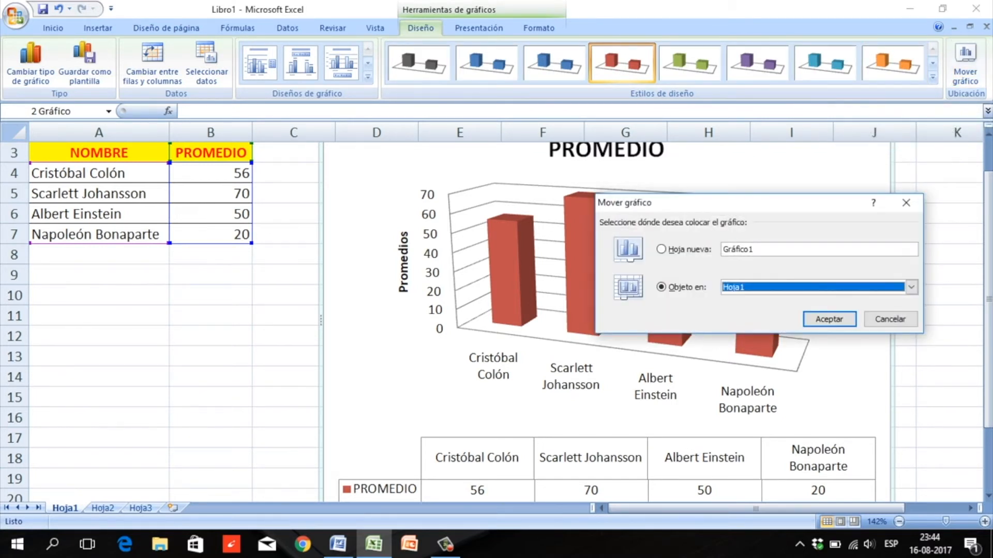
left_click_drag(776, 202, 708, 187)
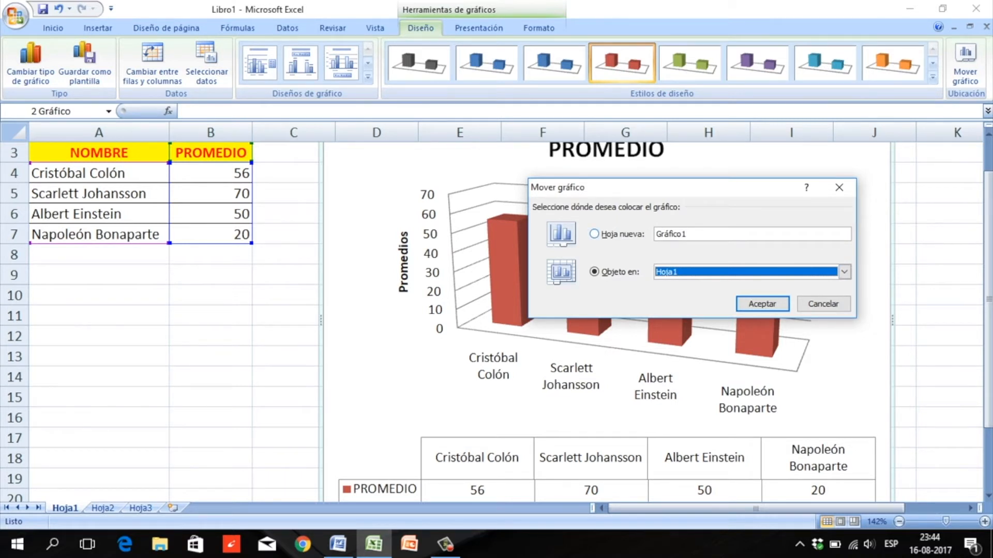
left_click(594, 234)
left_click(688, 234)
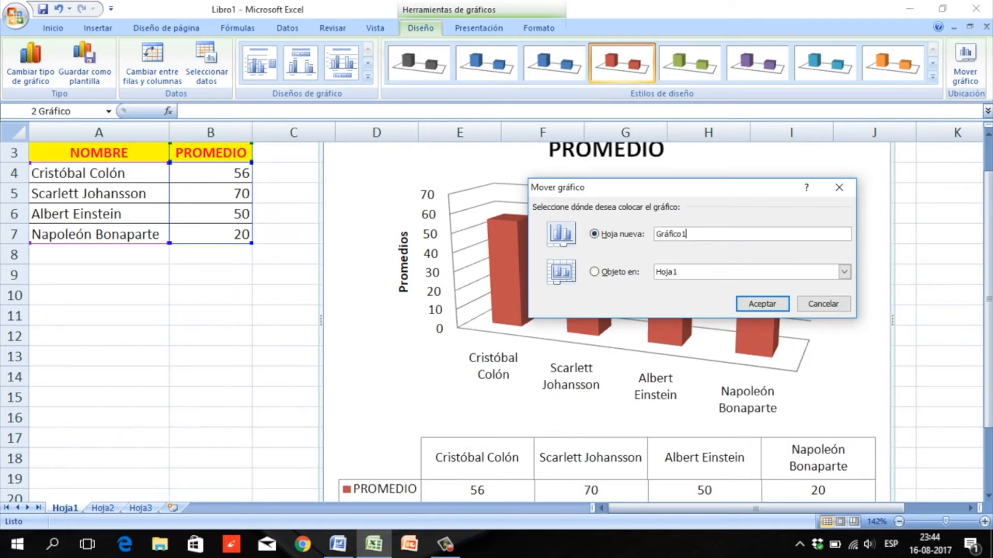
left_click_drag(687, 235, 595, 234)
type("Gráfico Promedios vs Alumnos")
key("Return")
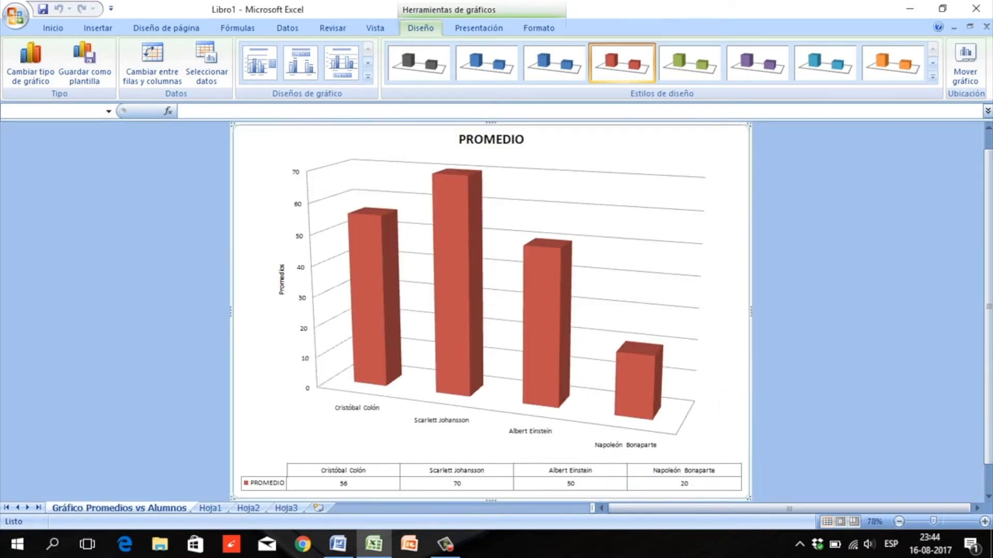
- Open the chart area's formatting settings and apply a gradient fill (Relleno degradado) to the background
left_click_drag(989, 307, 988, 331)
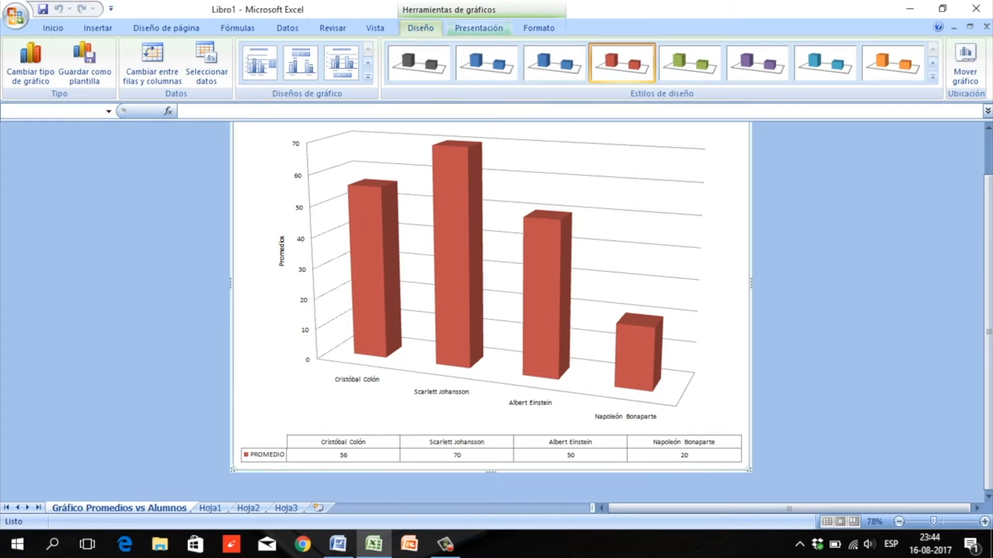
left_click(479, 28)
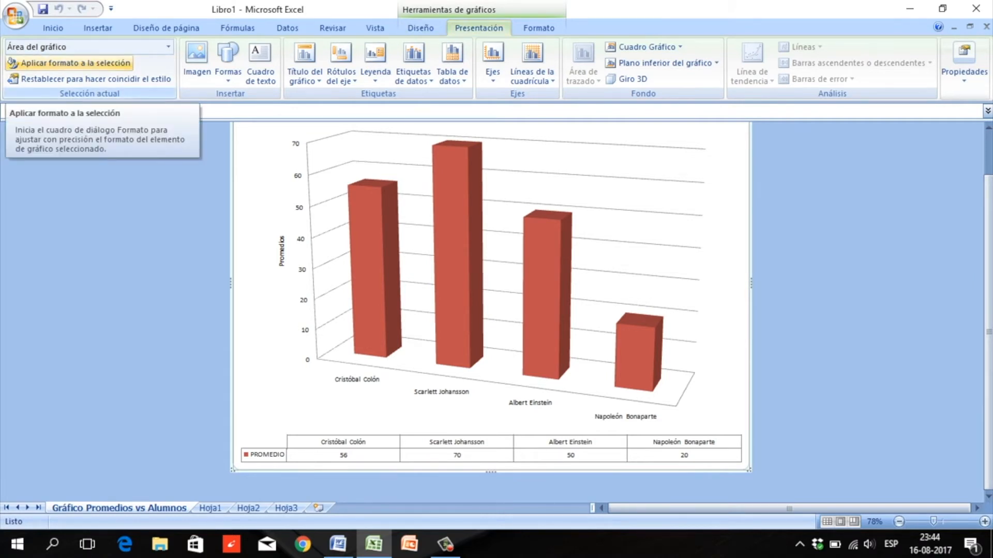
left_click(75, 63)
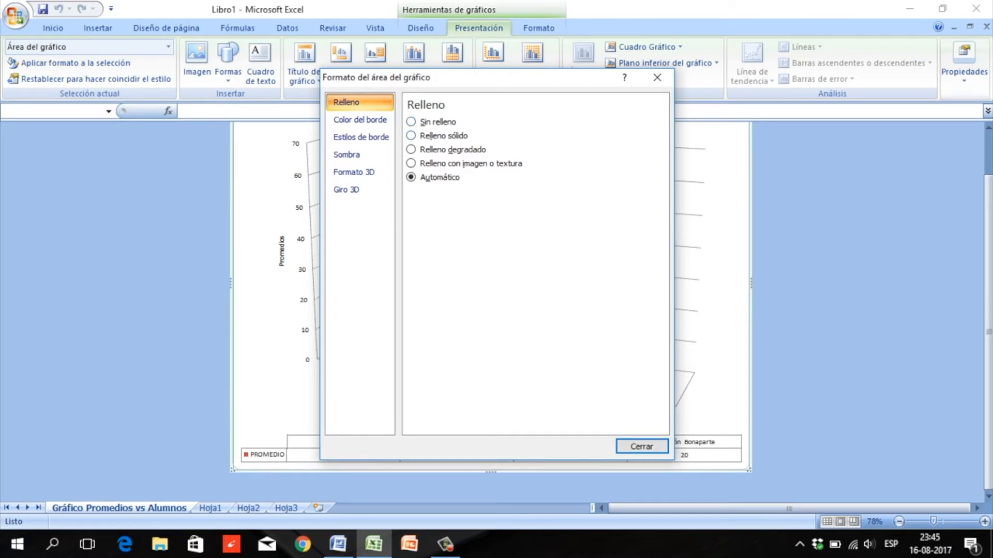
left_click(444, 135)
left_click_drag(517, 77, 843, 85)
left_click(737, 158)
left_click_drag(840, 92, 758, 109)
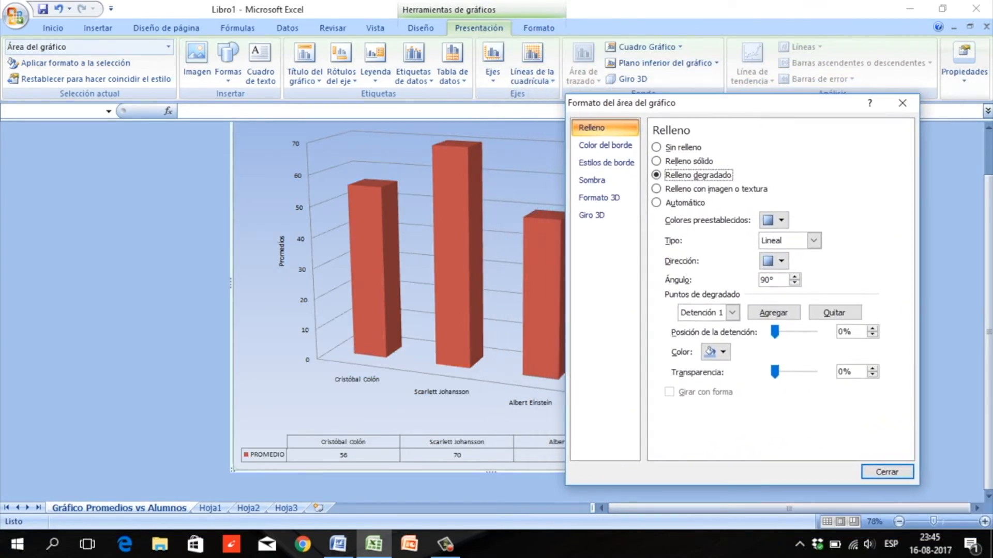
- Try a picture or texture fill and a solid fill on the chart area, and return to the gradient fill
left_click(716, 189)
left_click_drag(672, 103, 592, 84)
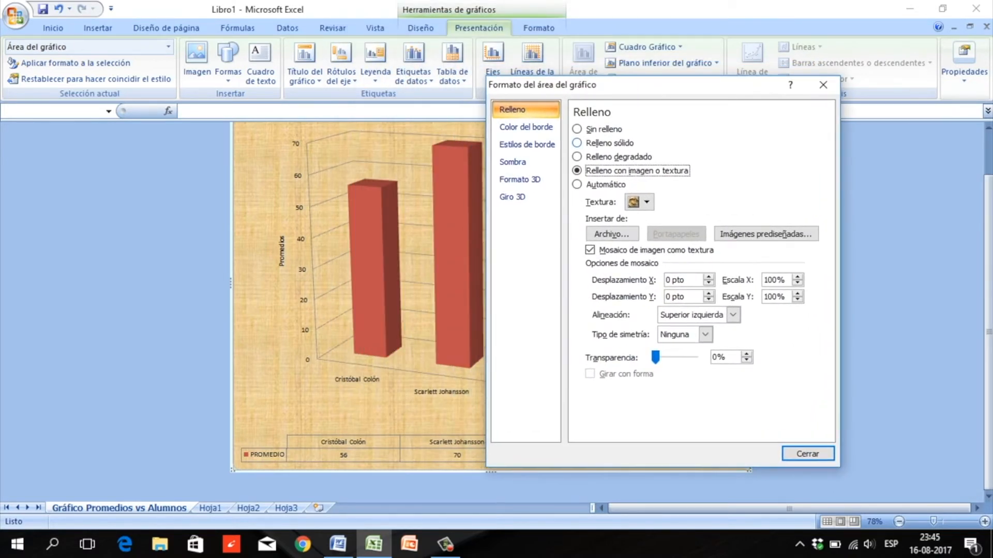
left_click(591, 144)
left_click(591, 157)
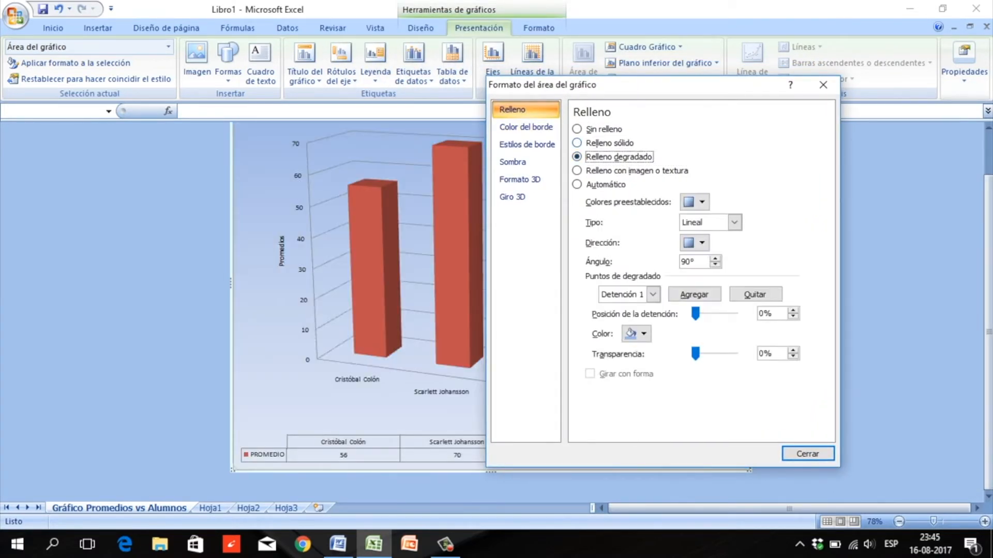
- Look through the chart area's border colour, border style, shadow, 3D format and 3D rotation settings
left_click(525, 127)
left_click(527, 145)
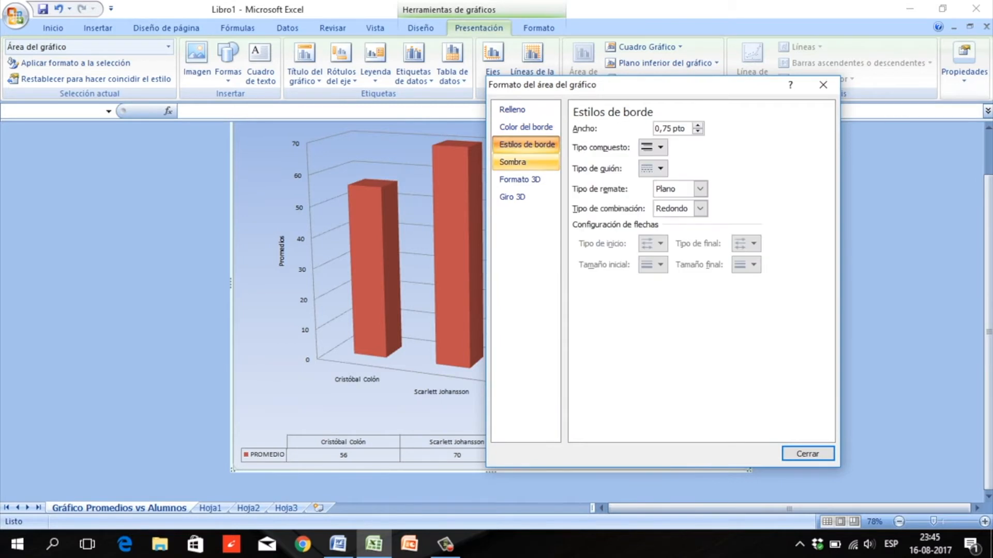
left_click(513, 162)
left_click(520, 180)
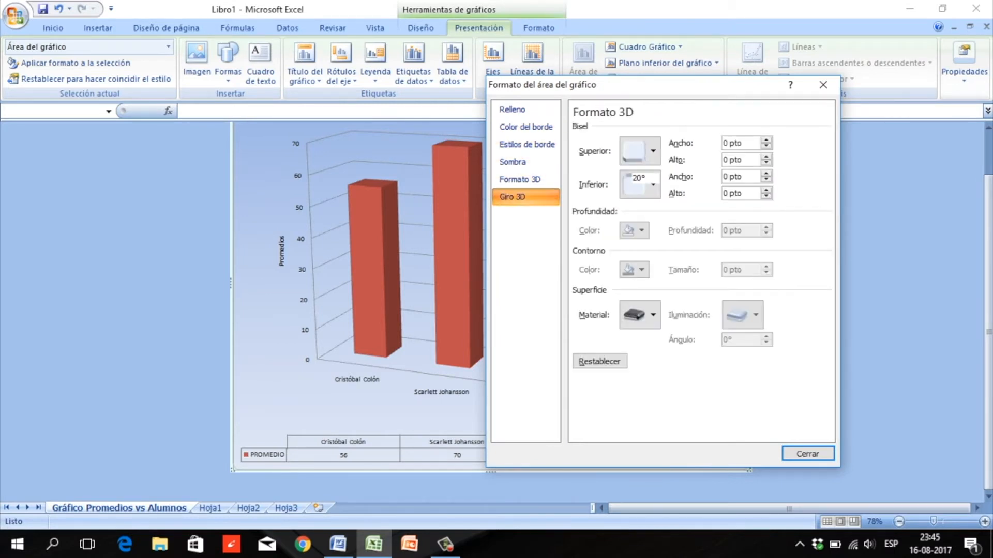
left_click(513, 197)
left_click(519, 180)
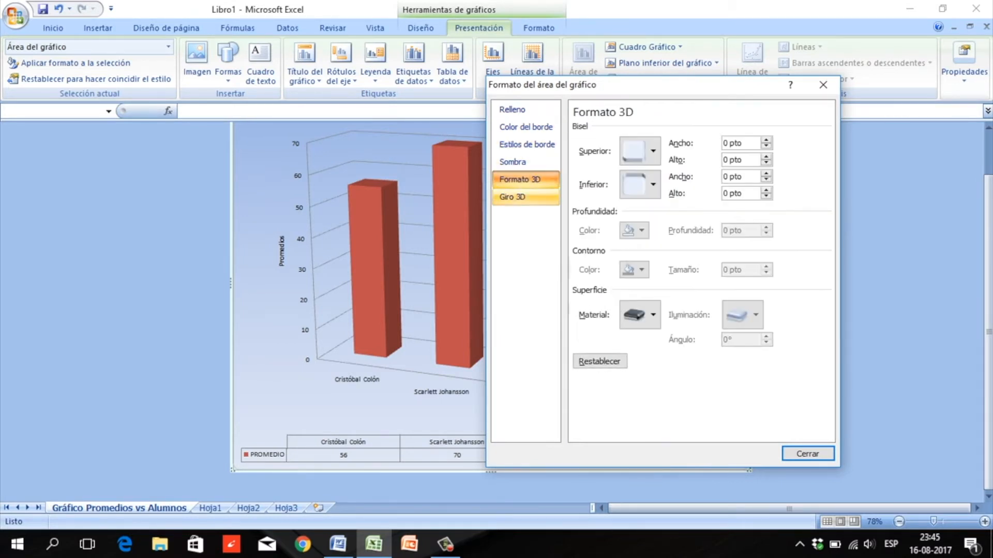
- Try rotating the chart about the X axis up to 140° and return the X rotation to 20°
left_click(520, 197)
left_click_drag(659, 88, 853, 90)
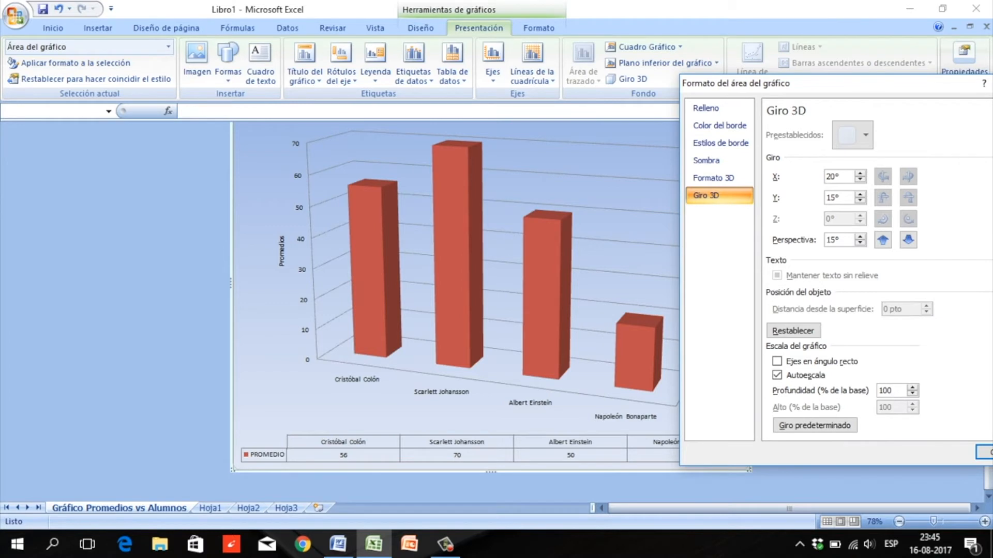
key("Up")
key("Up")
key("Up")
key("Up")
key("Up")
key("Up")
key("Up")
key("Up")
key("Up")
key("Up")
key("Up")
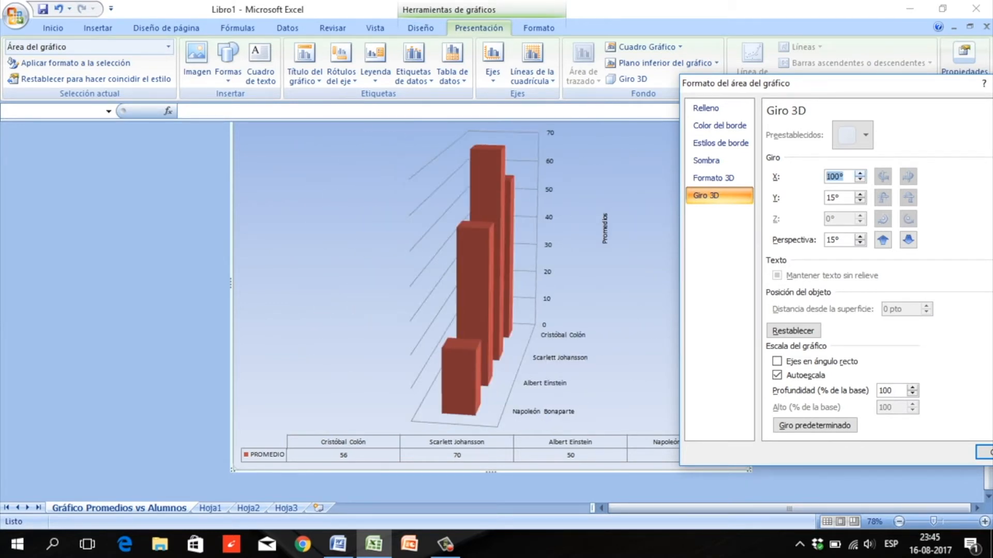
key("Up")
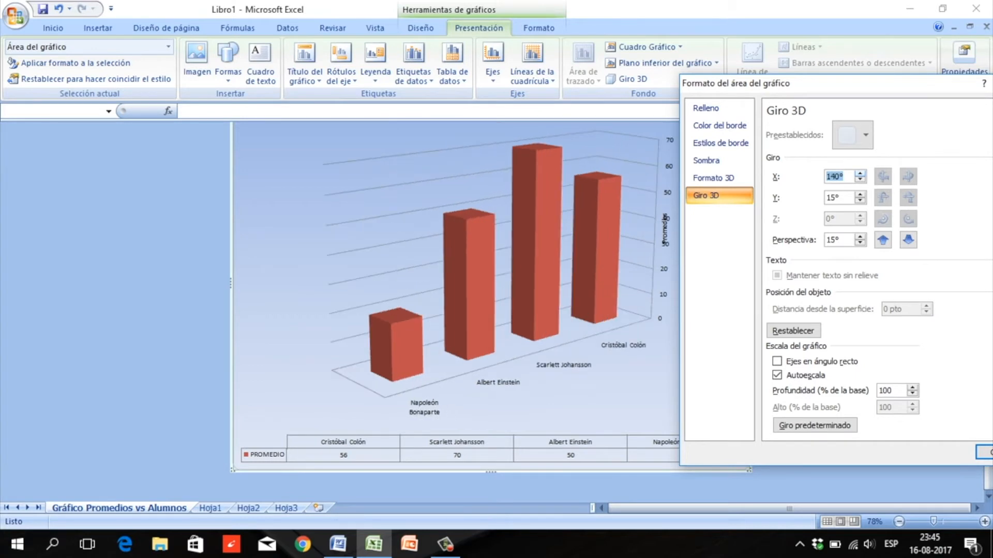
key("Down")
key("Down")
key("Down")
key("Down")
key("Down")
key("Down")
key("Down")
key("Down")
key("Down")
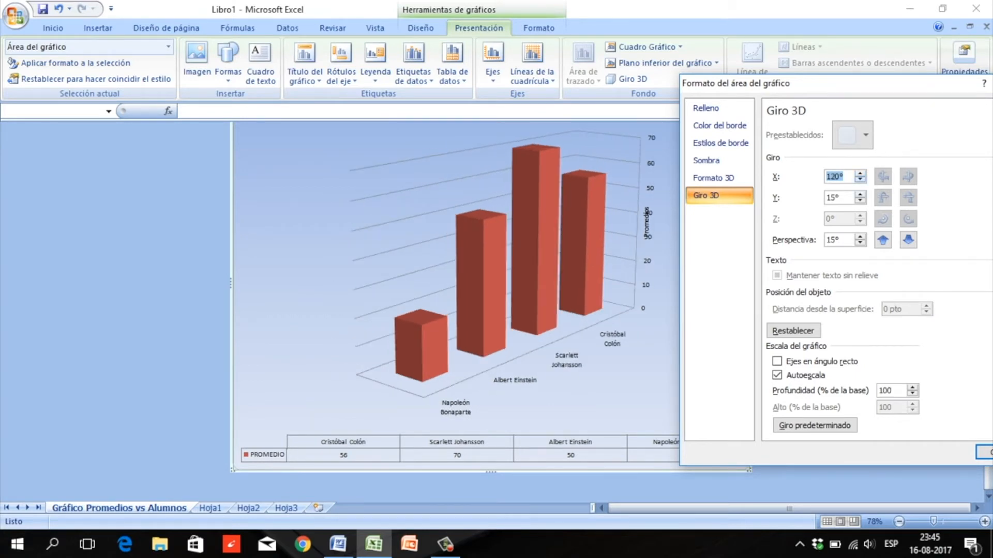
key("Down")
key("Down")
key("Down")
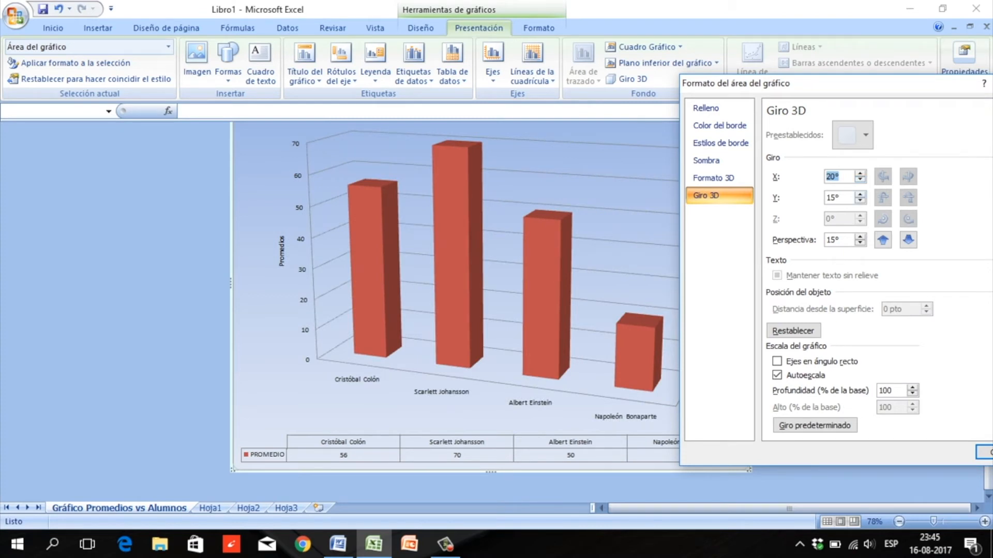
- Try Y rotations between 0° and 90° and set the chart's Y rotation to 20°
key("Tab")
key("Up")
key("Up")
key("Up")
key("Up")
key("Up")
key("Up")
key("Up")
key("Up")
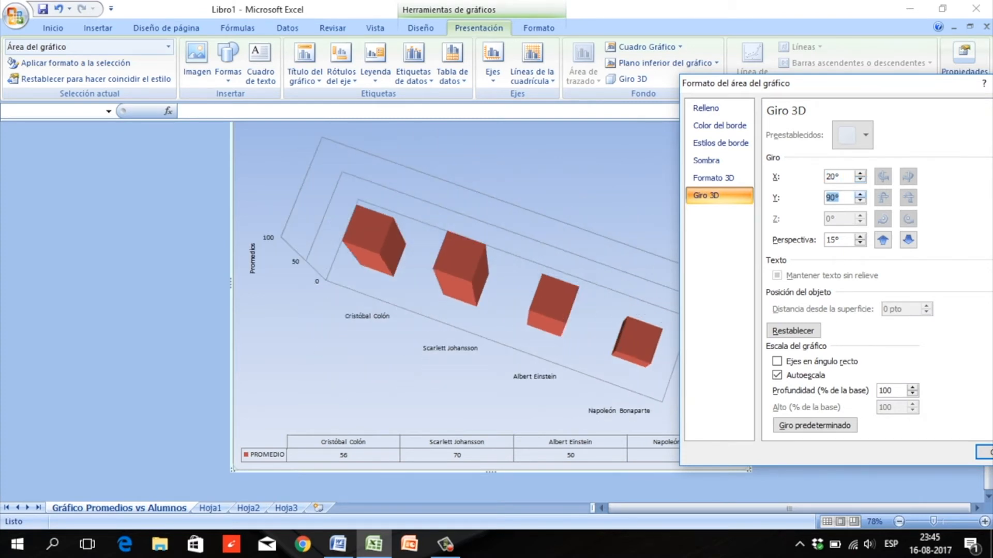
key("Down")
key("Down")
key("Down")
key("Down")
key("Down")
key("Down")
key("Down")
key("Down")
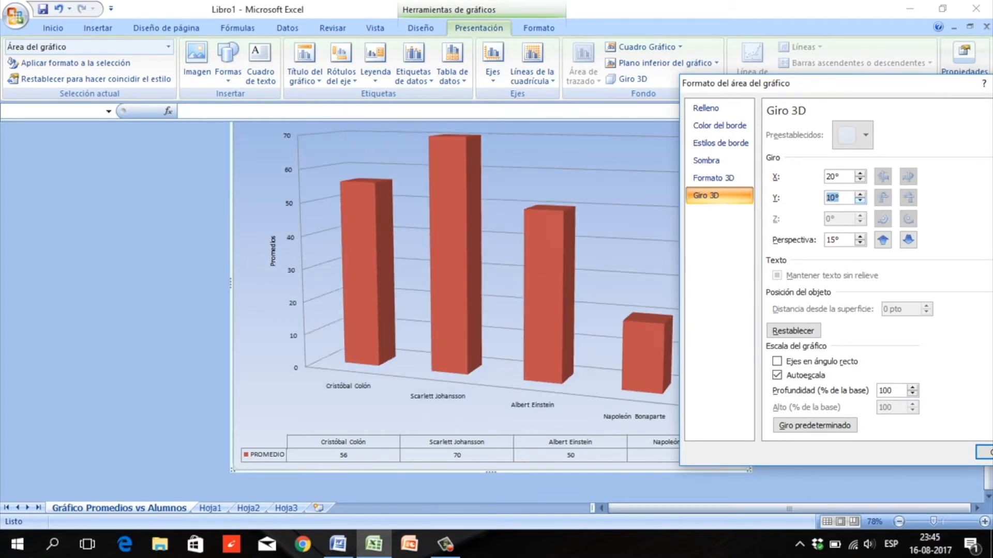
key("Down")
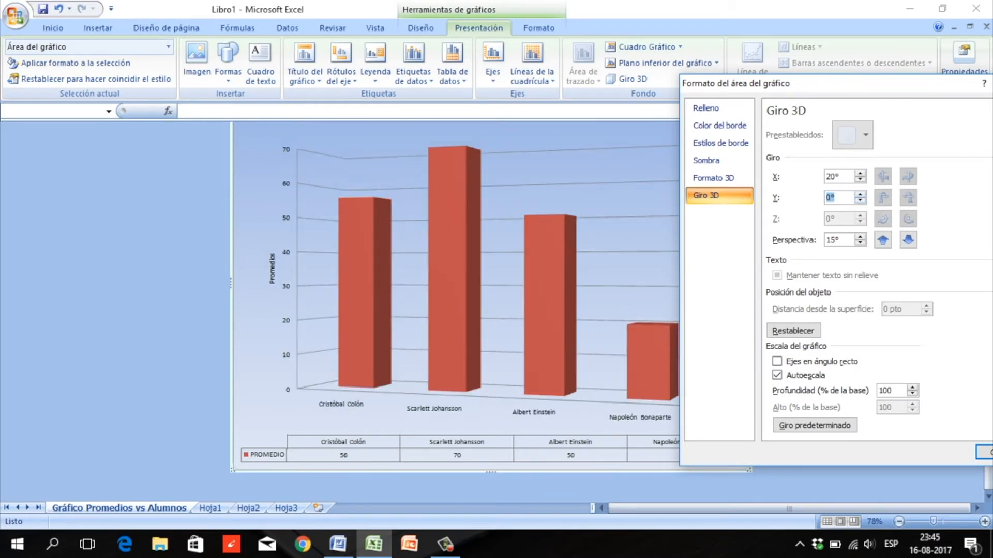
key("Up")
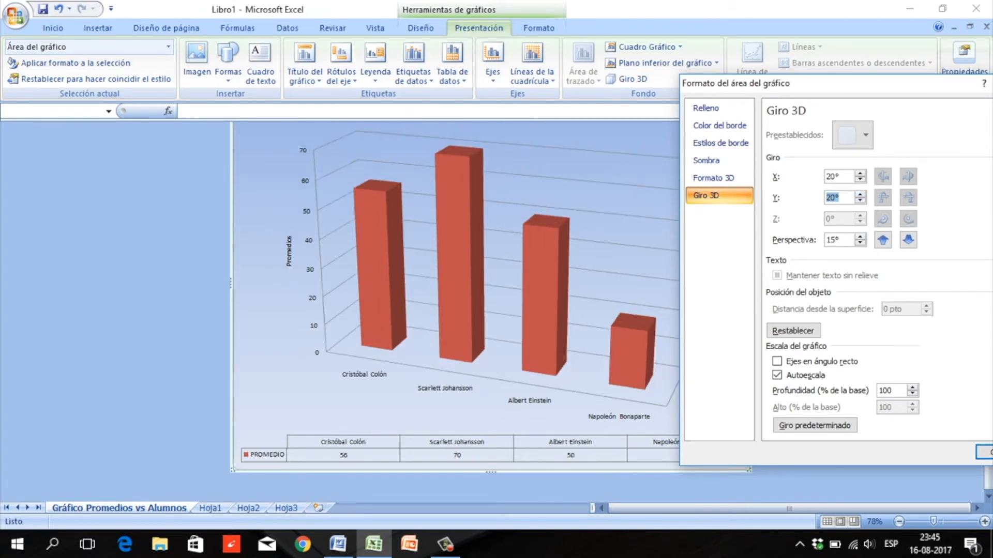
- Try a stronger perspective of 35° and set the chart's perspective to 10°
key("Tab")
key("Up")
key("Up")
key("Up")
key("Up")
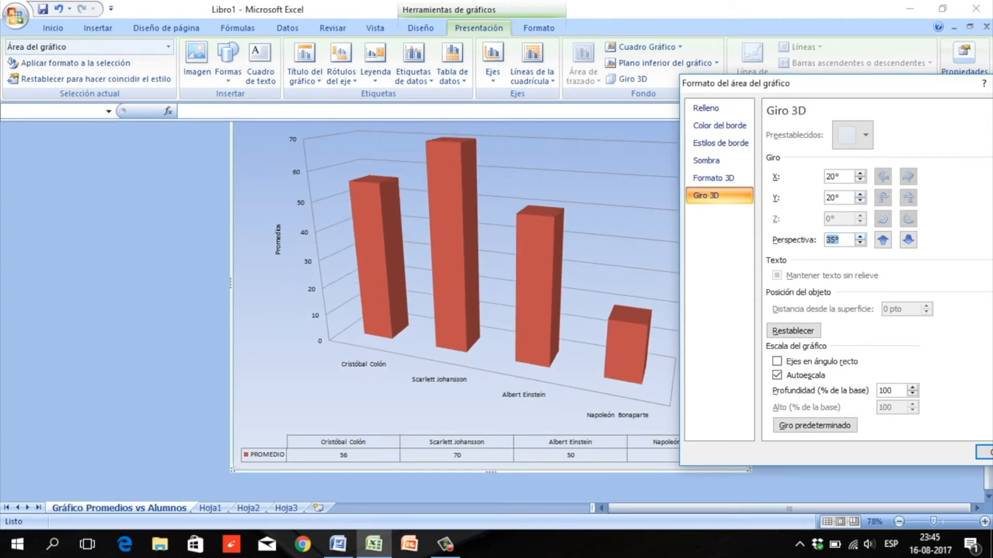
key("Down")
key("Down")
key("Down")
key("Down")
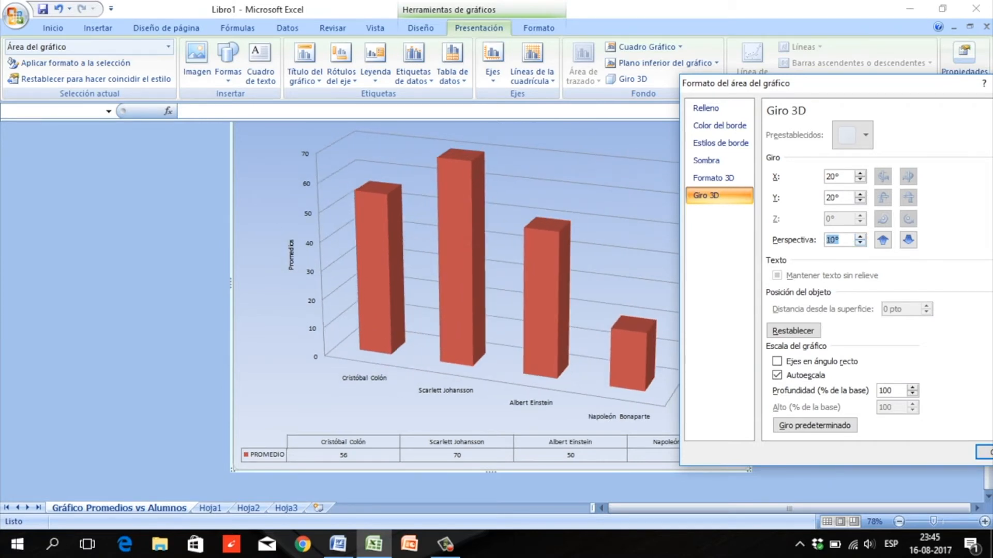
- Turn right-angle axes (Ejes en ángulo recto) on and off, and turn Autoescala off and on again
left_click_drag(872, 87, 789, 68)
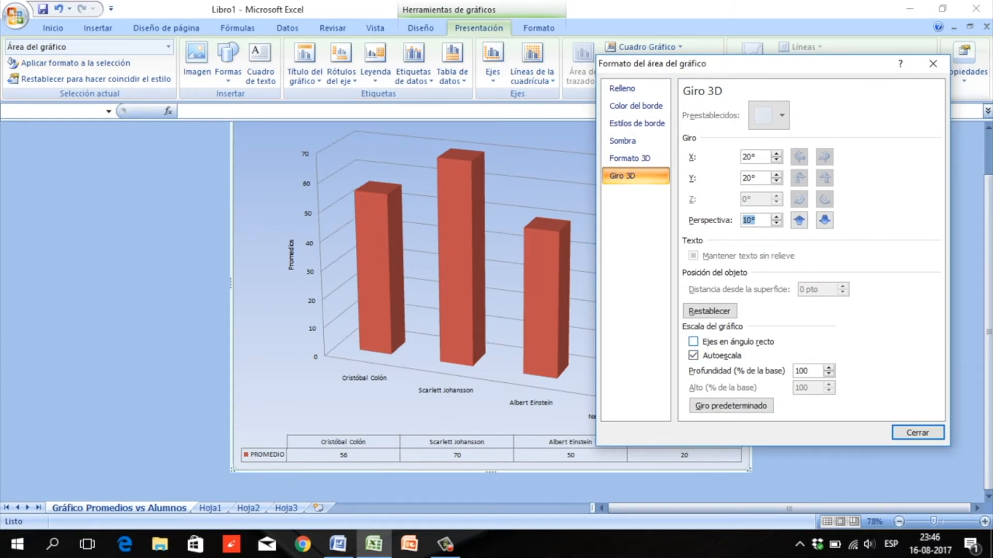
left_click(693, 342)
left_click_drag(725, 66, 858, 15)
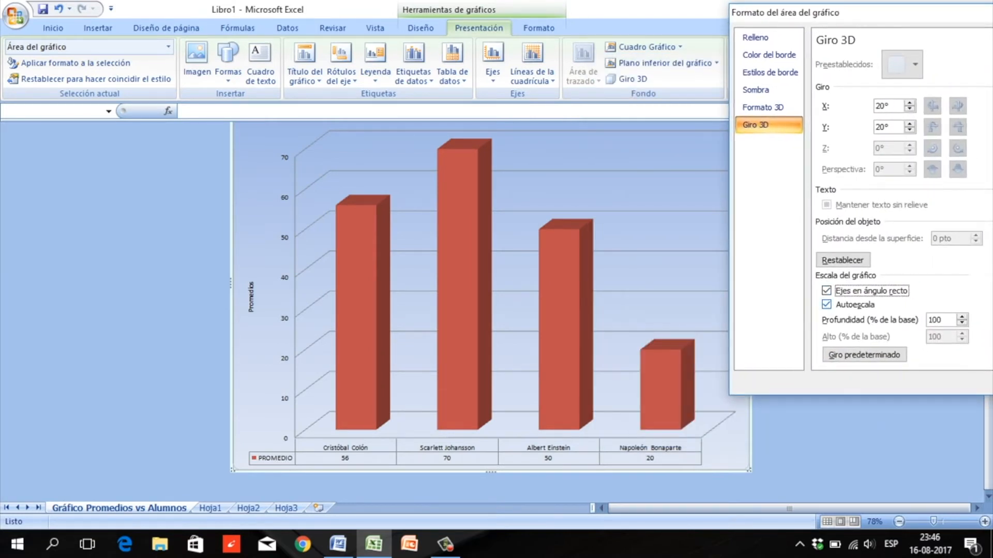
left_click(826, 290)
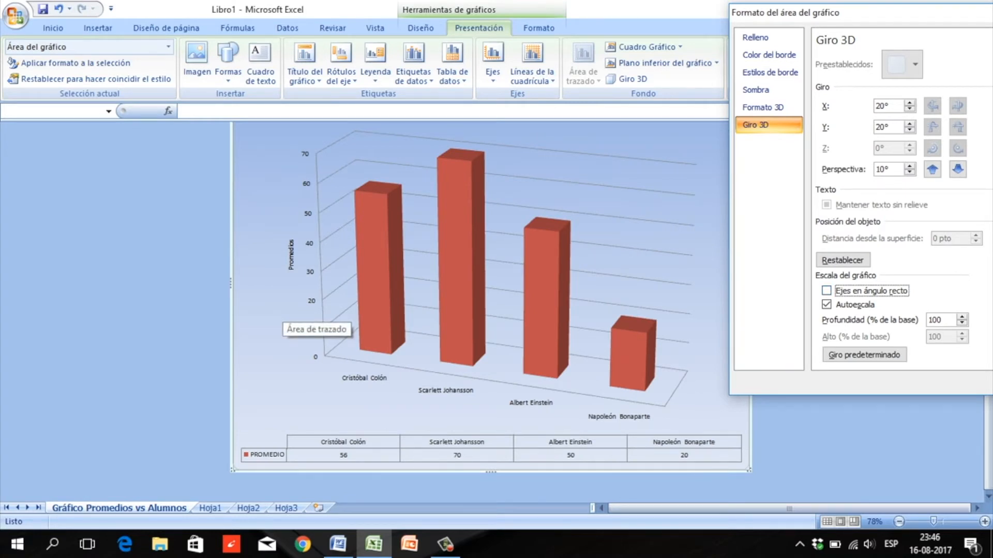
left_click(826, 304)
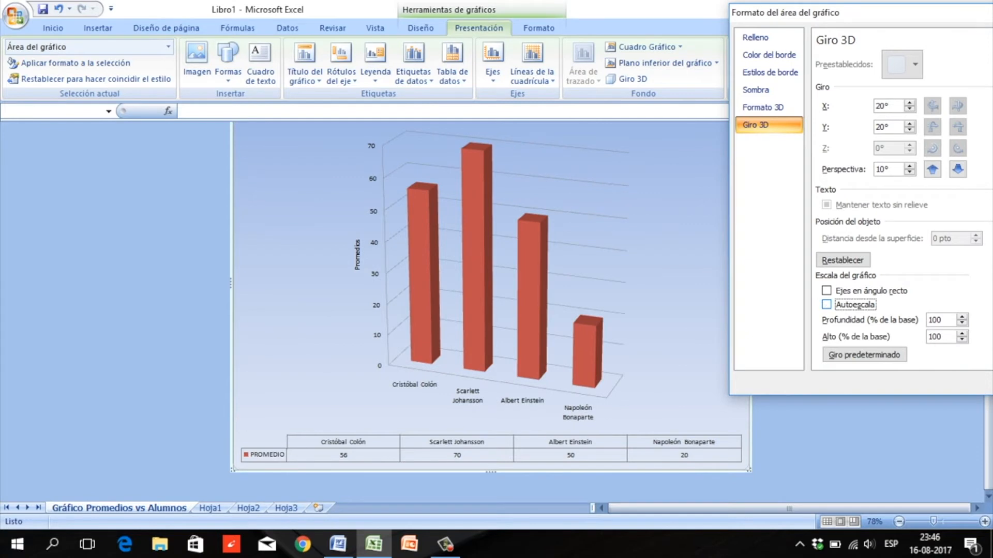
mouse_move(429, 229)
left_click(826, 304)
left_click_drag(925, 21, 844, 65)
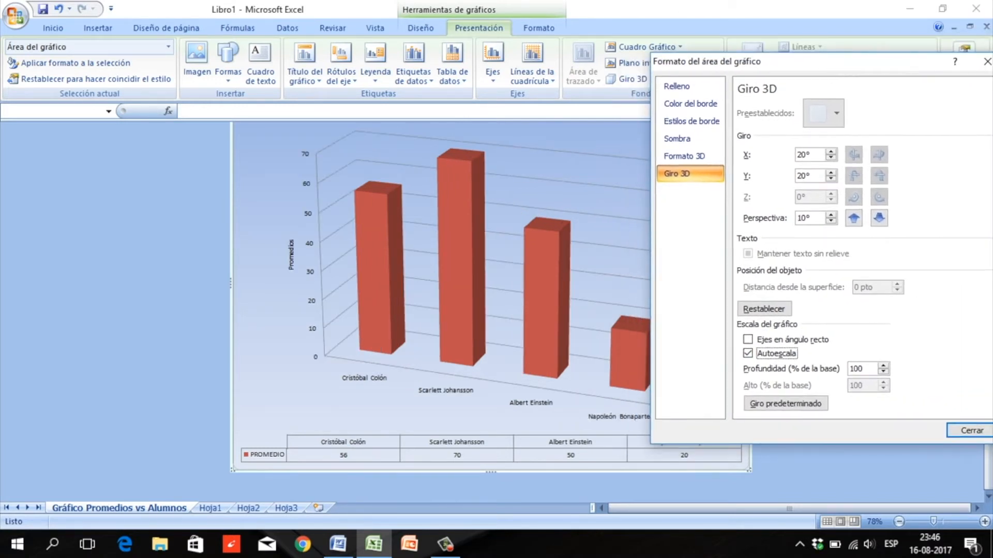
- Give the chart area an upper bevel of 6 pt by 6 pt and a lower bevel of 13 pt by 6 pt
left_click(689, 156)
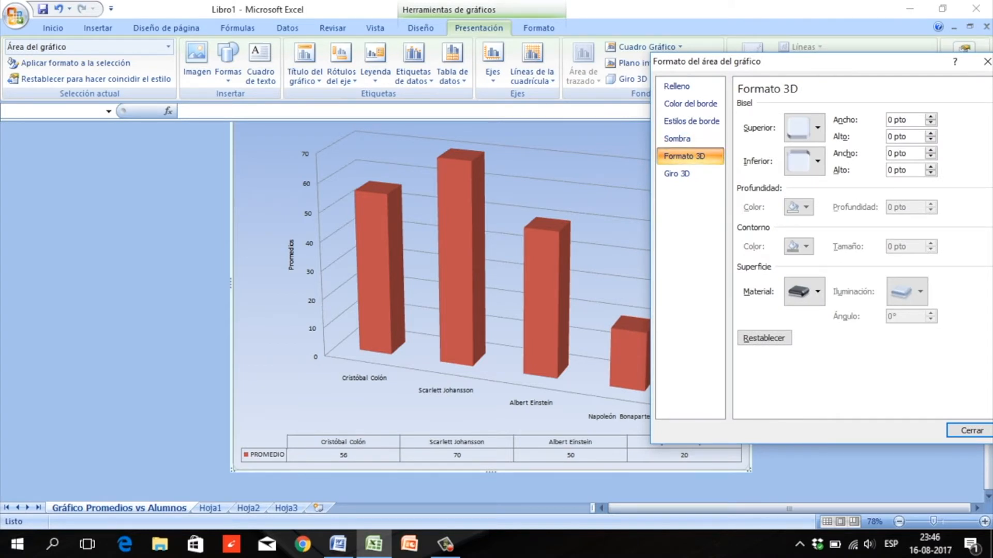
left_click(818, 128)
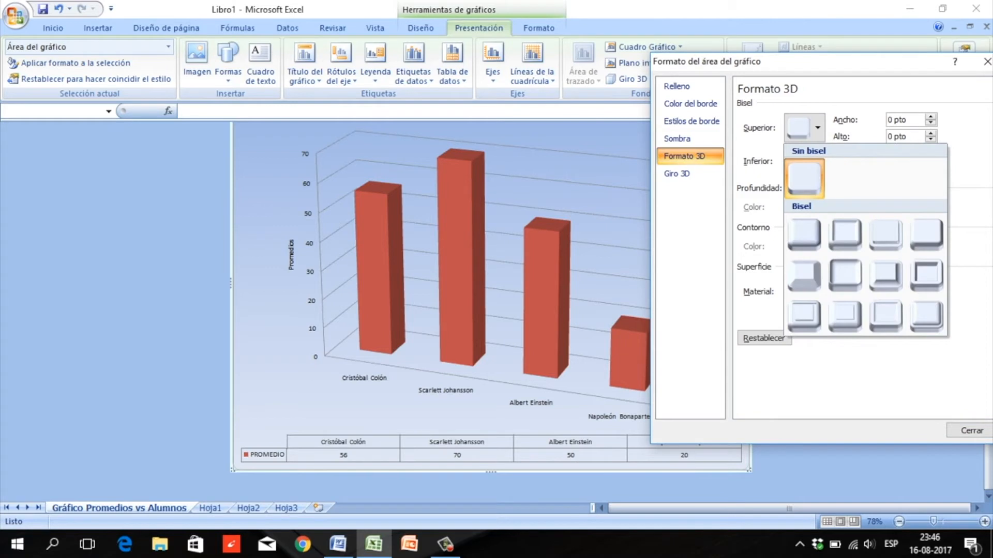
left_click(845, 233)
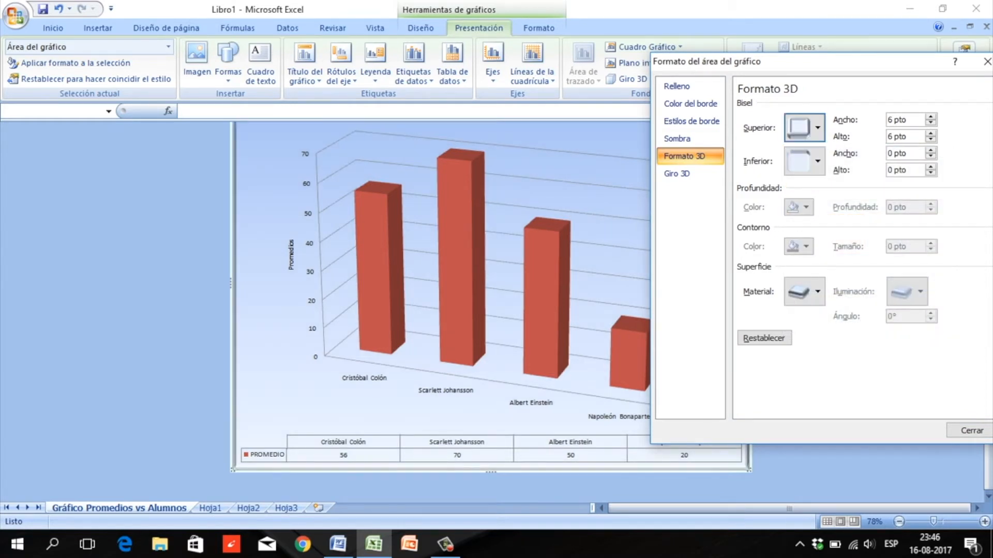
left_click(817, 160)
left_click(927, 268)
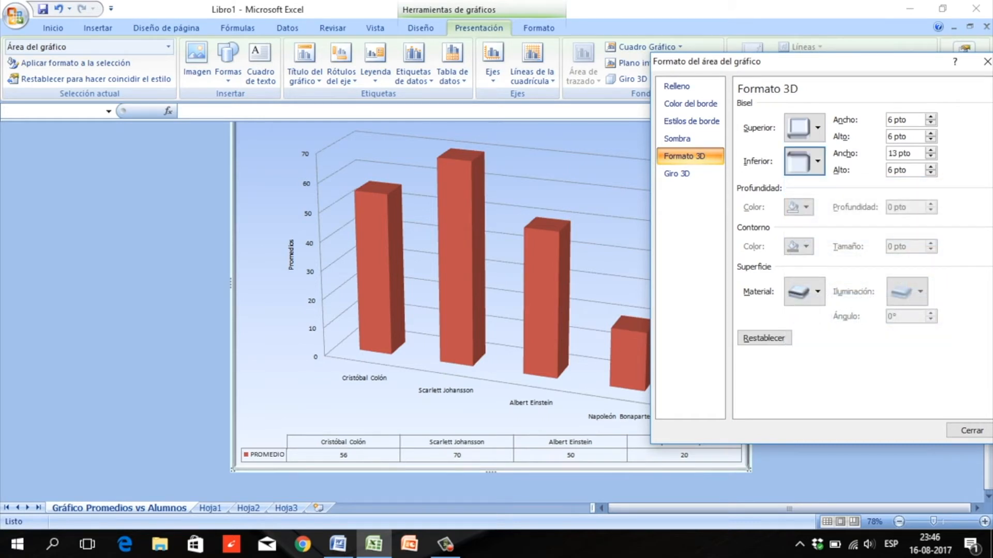
- Set the width of the chart area's upper bevel to 12 pt
left_click(930, 117)
left_click(931, 117)
left_click(930, 117)
left_click(930, 117)
left_click(931, 117)
left_click(930, 117)
left_click(930, 117)
left_click(930, 117)
left_click(930, 117)
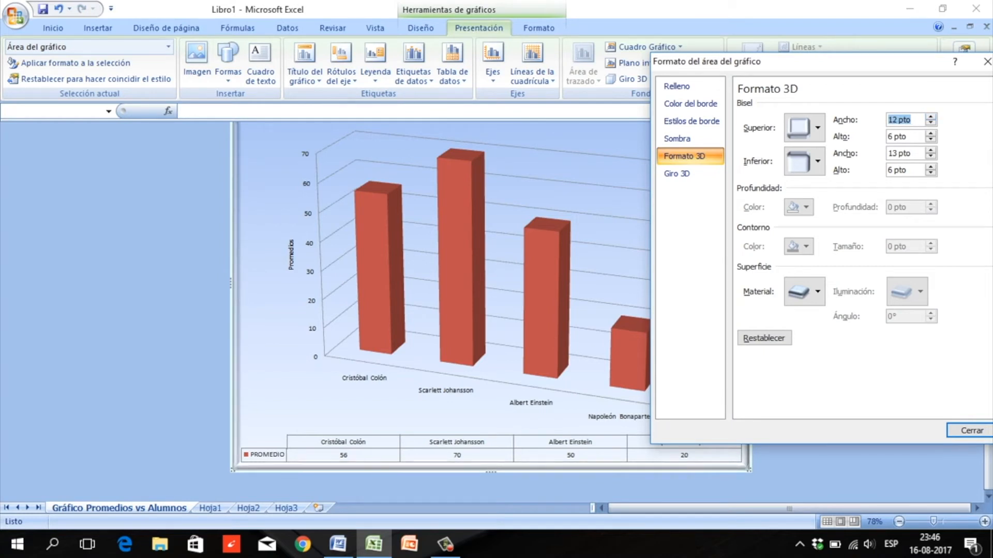
- Set the chart area's shadow to 0% transparency, 51% size, 29 pt blur, 0° angle and 0 pt distance
left_click(677, 138)
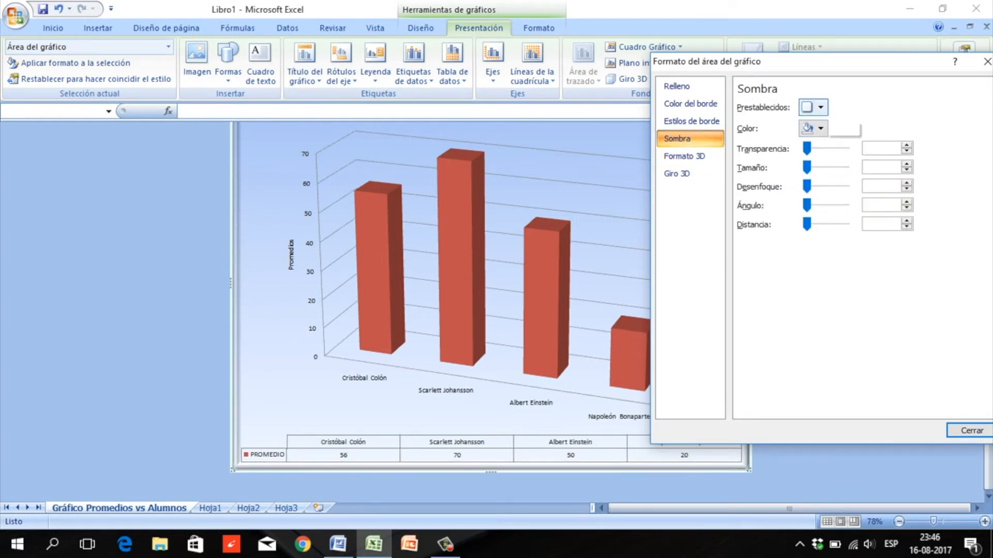
left_click_drag(807, 149, 816, 166)
left_click(808, 186)
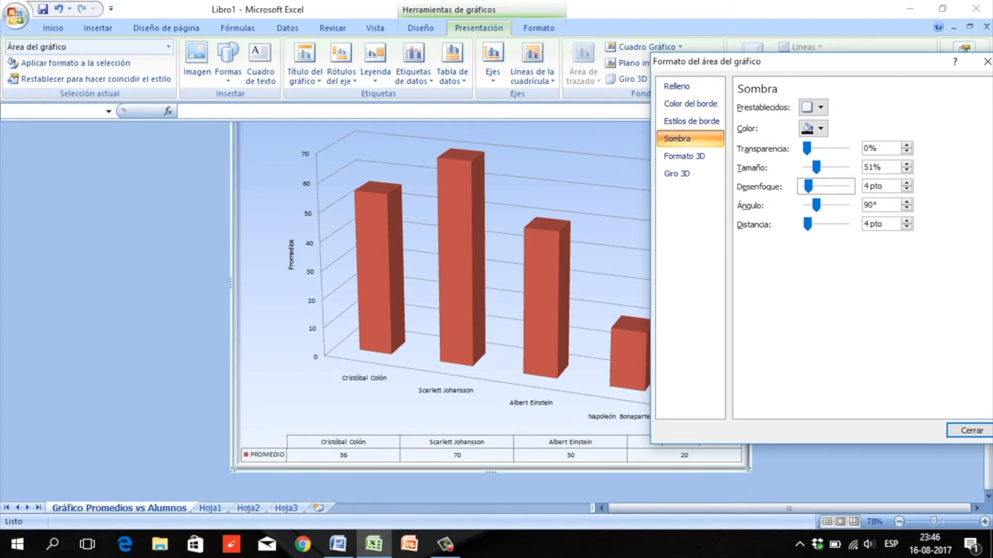
left_click_drag(809, 186, 806, 224)
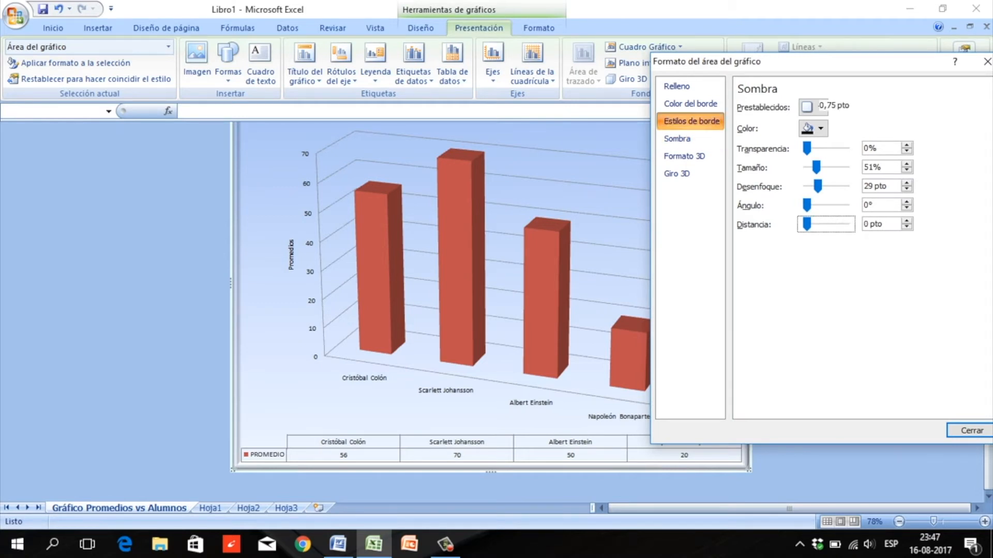
- Set the chart area's border width to 6.5 pt in the border styles
left_click(691, 121)
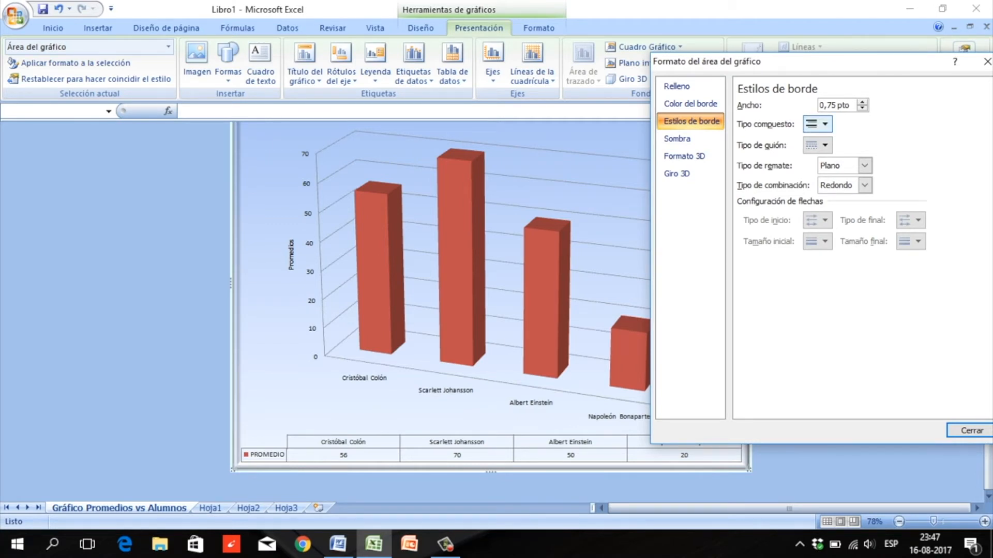
left_click(862, 102)
left_click(862, 102)
left_click(862, 102)
left_click(862, 102)
left_click(862, 102)
left_click(862, 102)
left_click(862, 103)
left_click(862, 102)
left_click(862, 102)
left_click(862, 103)
left_click(862, 103)
left_click(862, 102)
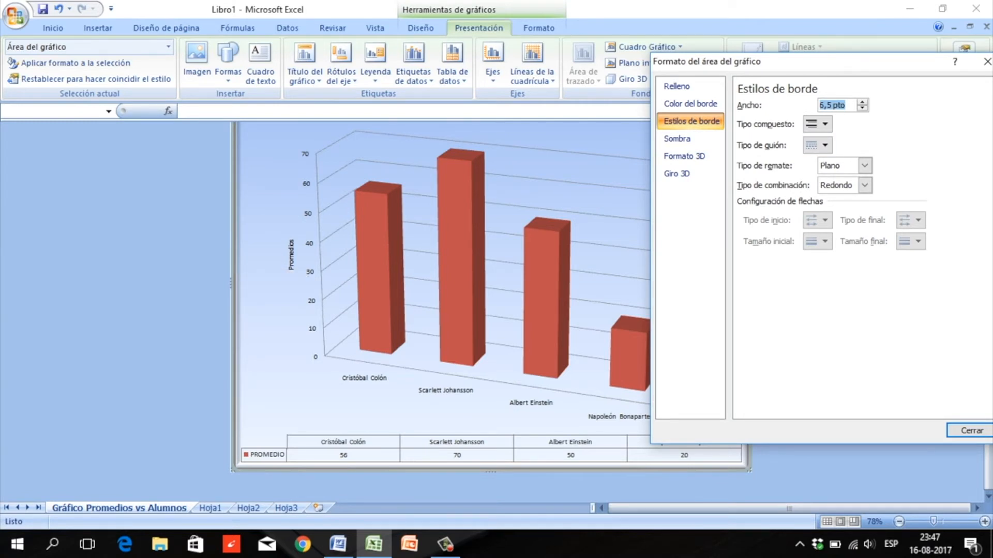
- Change the chart area's solid border line colour to standard red
left_click(691, 104)
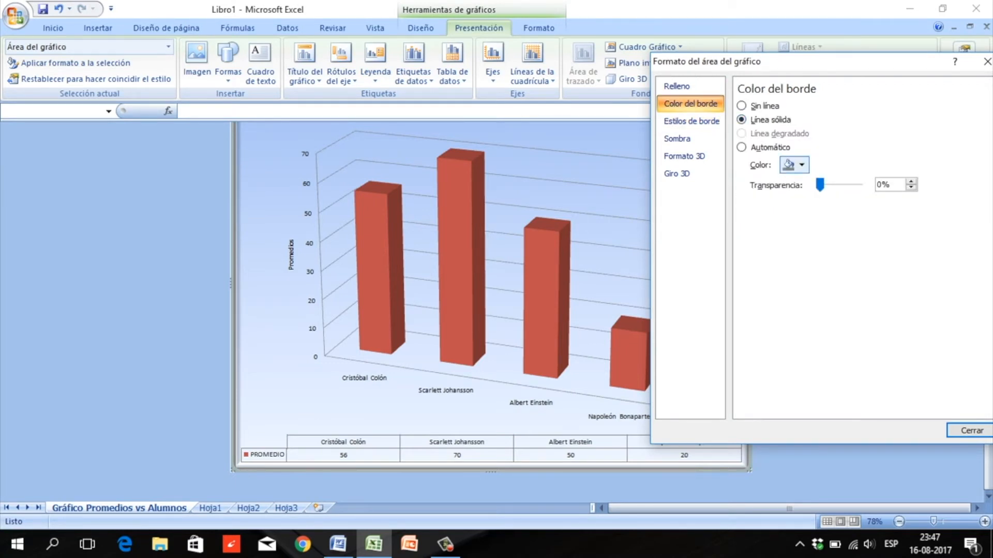
left_click(794, 165)
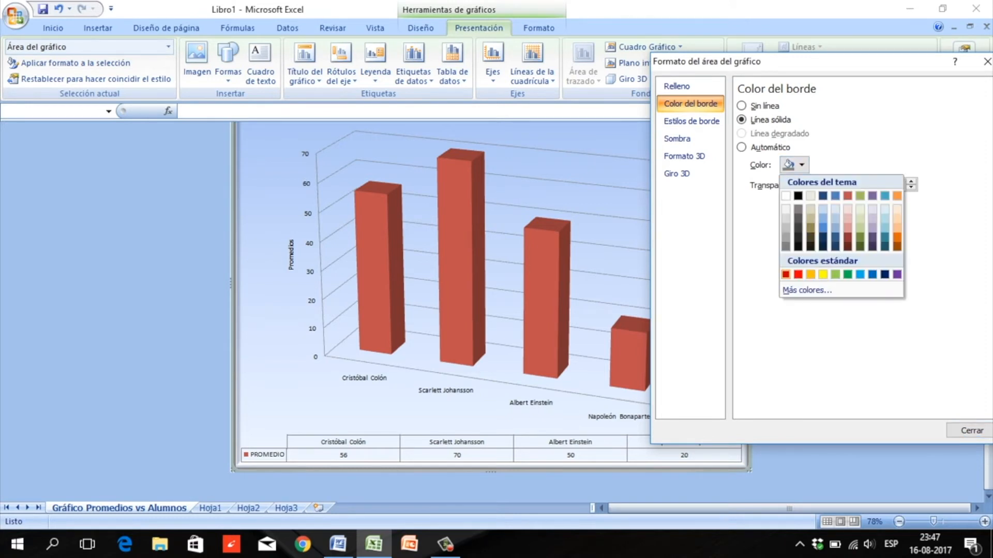
left_click(797, 274)
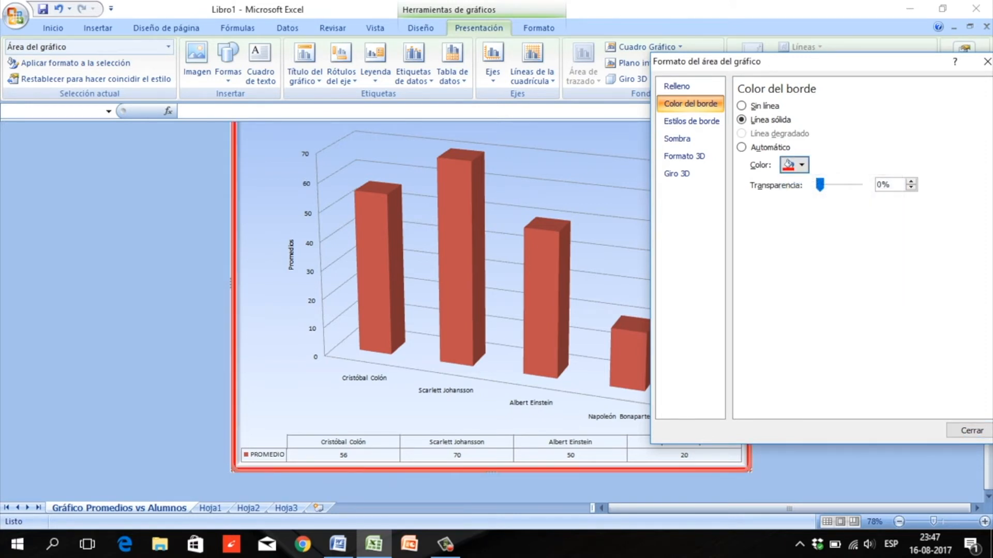
left_click_drag(851, 65, 840, 81)
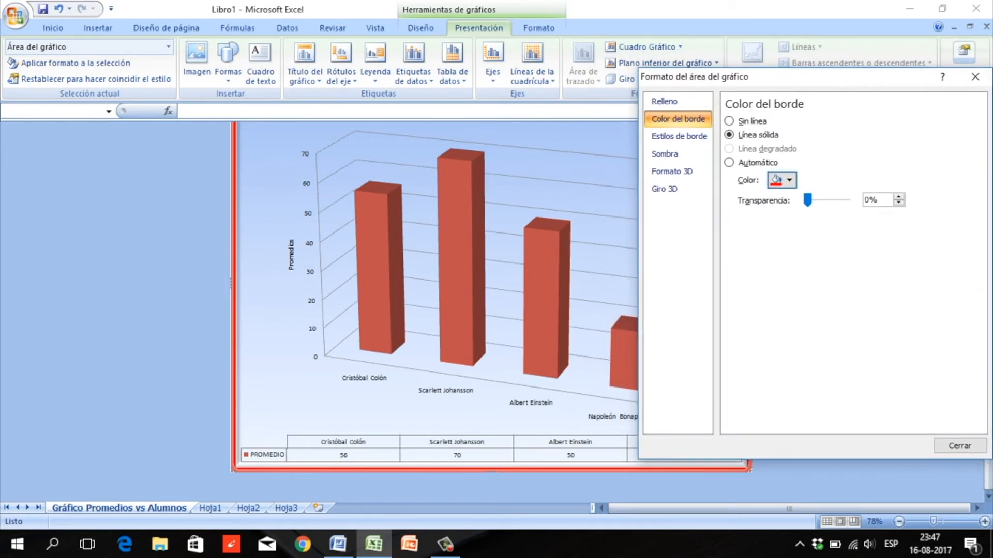
mouse_move(808, 201)
left_mouse_down()
mouse_move(847, 200)
mouse_move(808, 200)
left_mouse_up()
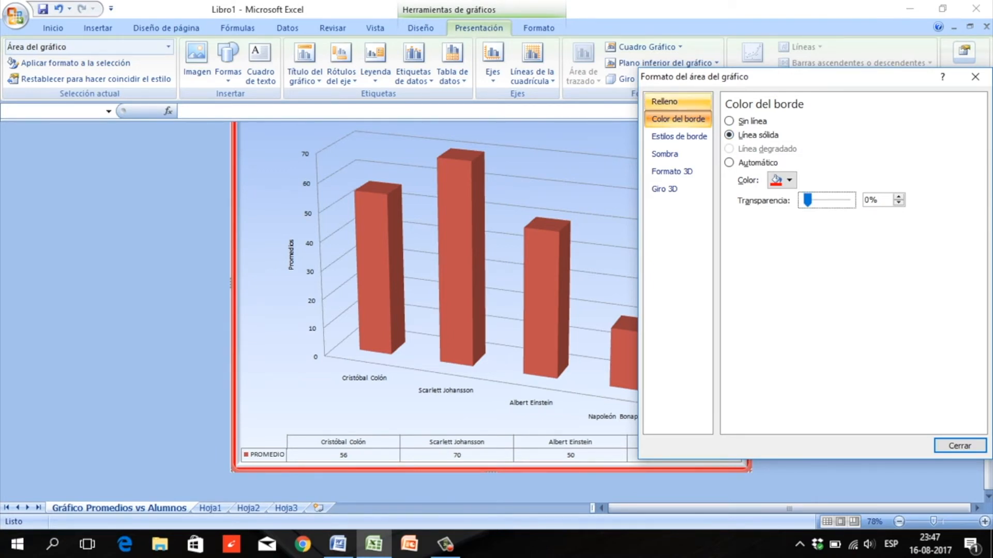
- Set the first stop of the chart area's gradient fill to a dark orange theme colour and close the formatting dialog
left_click(677, 102)
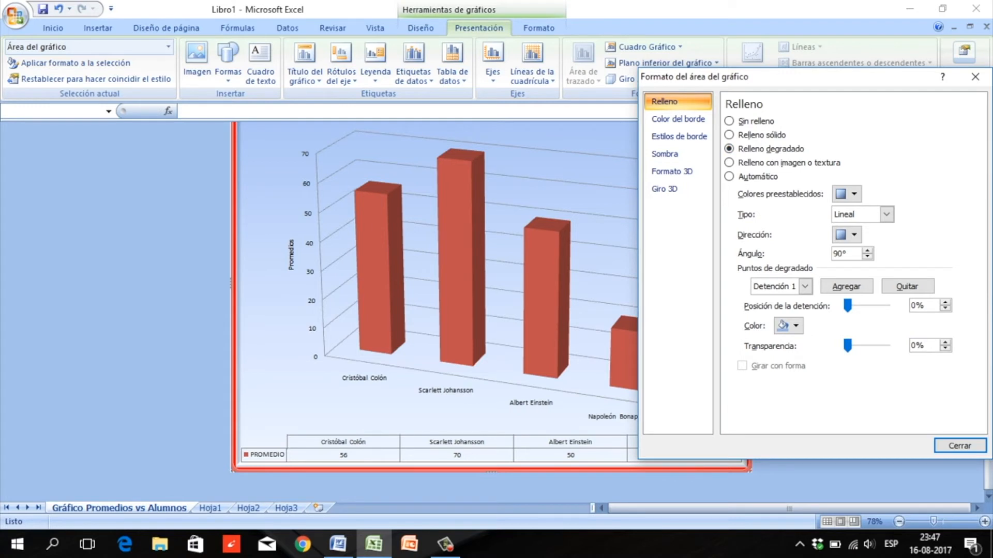
left_click(787, 325)
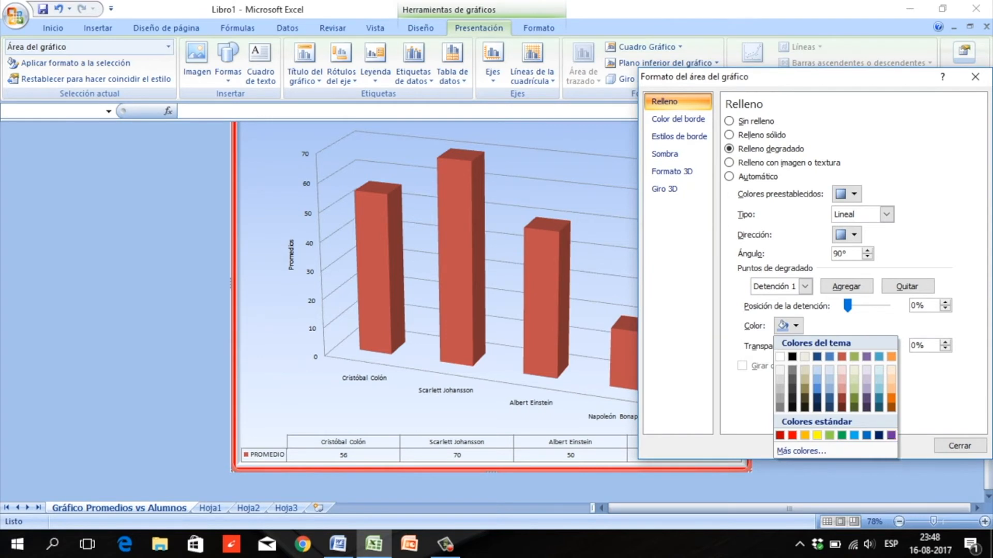
left_click(891, 402)
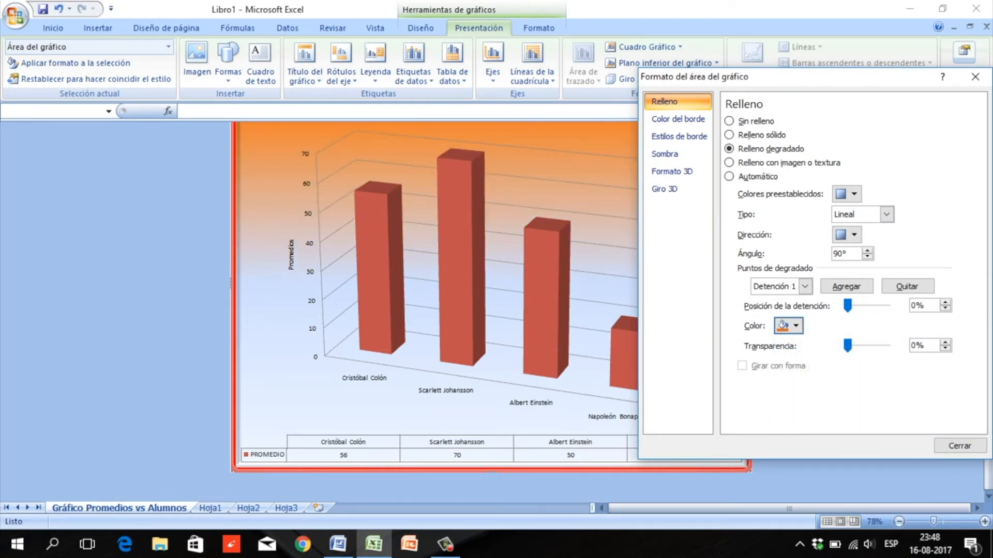
left_click(959, 446)
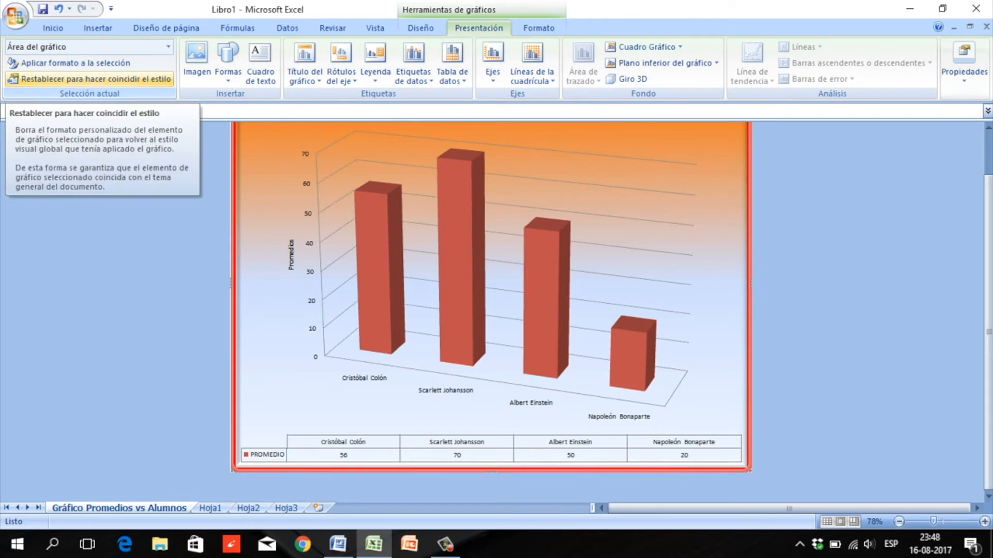
- Reset the chart area's custom formatting to match the chart style, and undo the reset
left_click(96, 79)
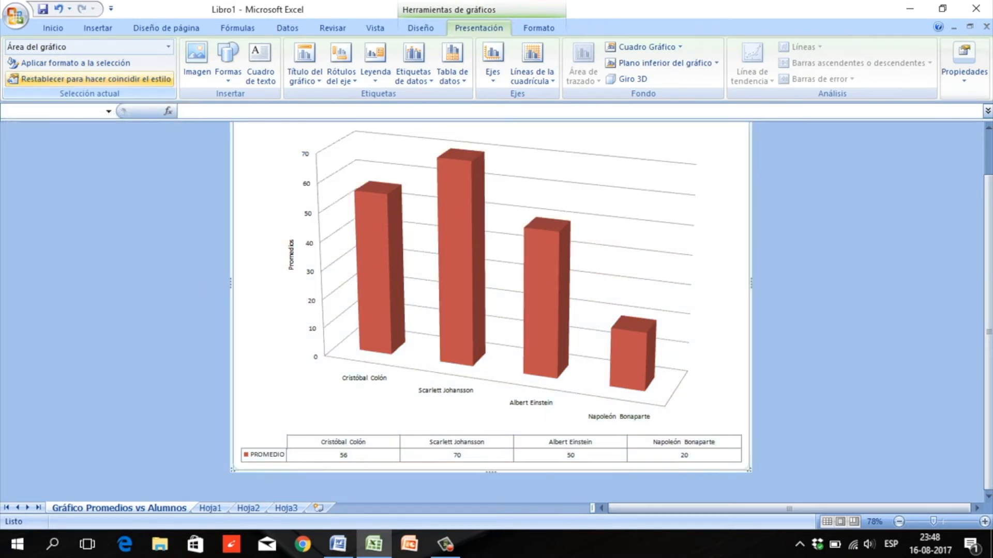
left_click_drag(988, 332, 988, 301)
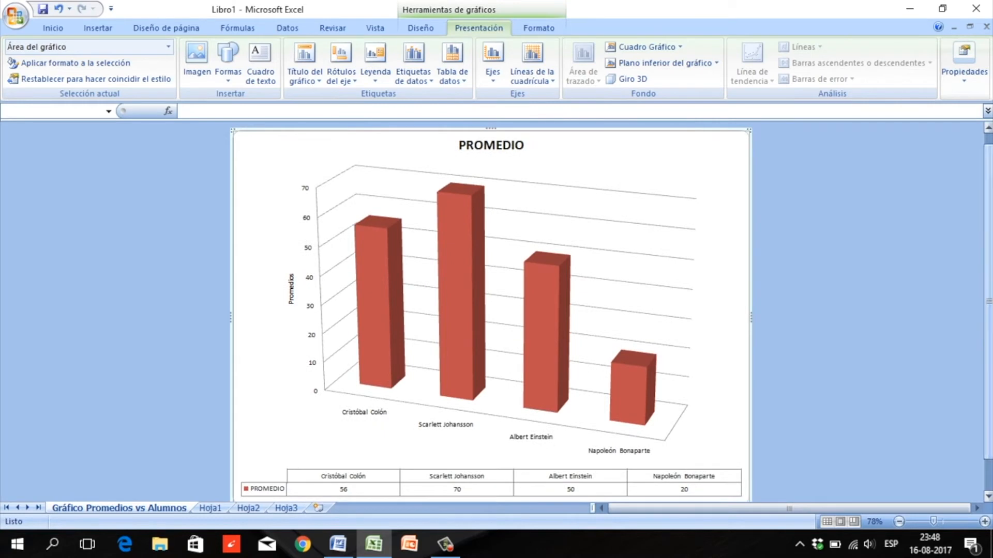
left_click(58, 8)
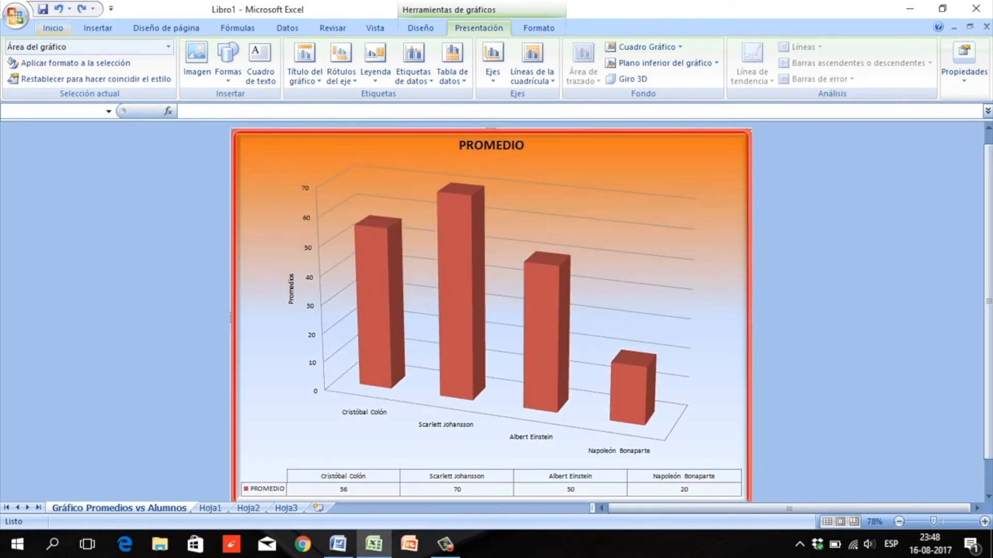
mouse_move(988, 302)
left_mouse_down()
mouse_move(988, 292)
mouse_move(988, 322)
mouse_move(988, 311)
left_mouse_up()
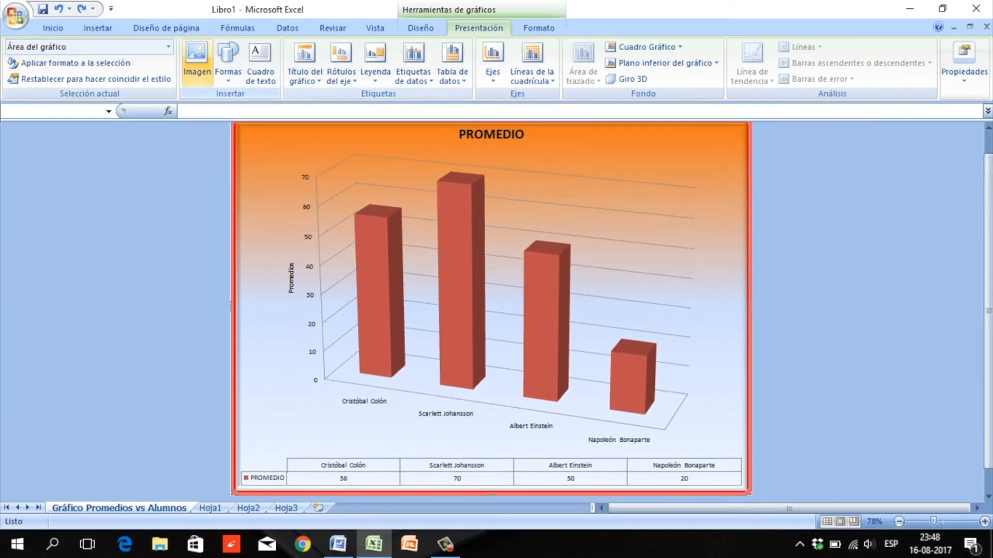
- Insert the picture Fondo 4 from the Imágenes folder into the chart, undo the insertion and deselect the chart
left_click(197, 57)
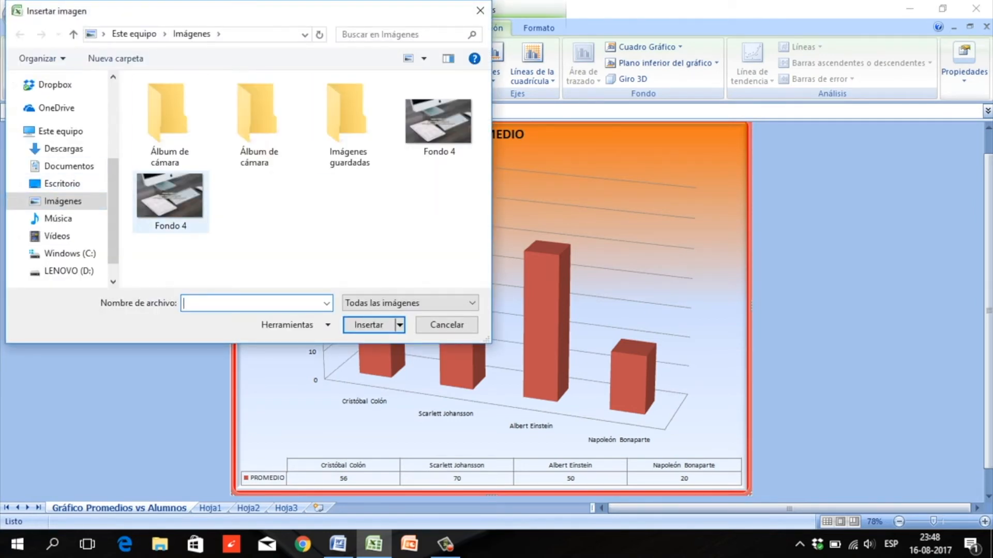
left_click(170, 202)
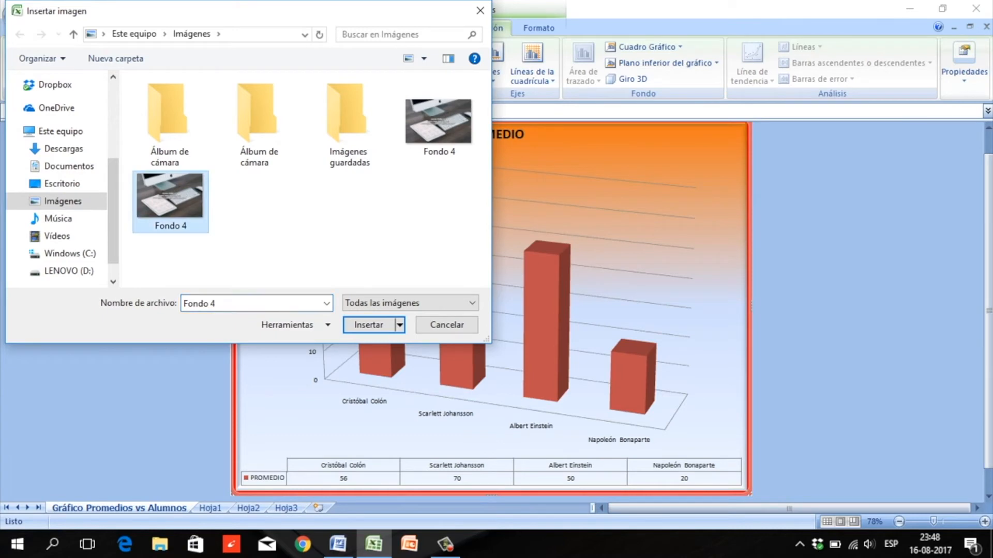
left_click(369, 325)
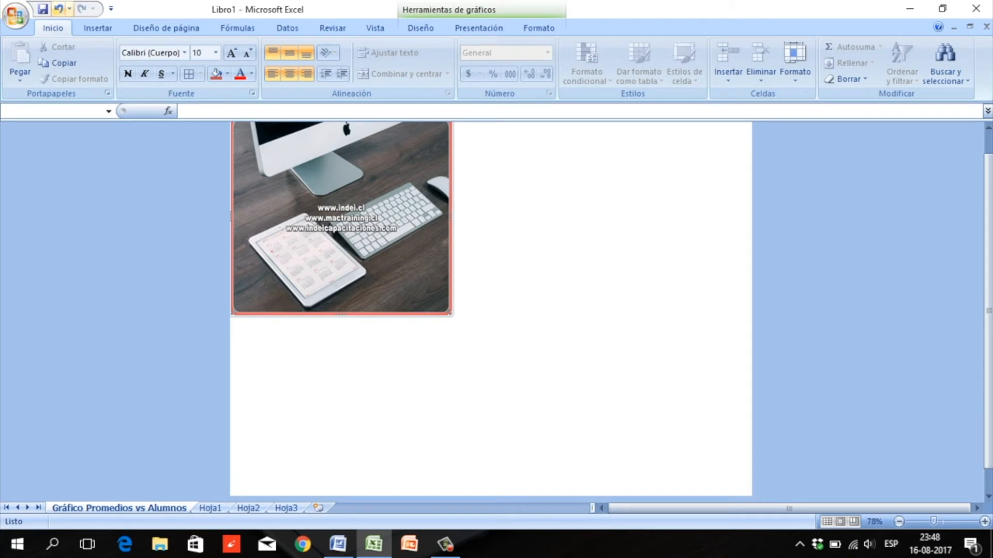
left_click(58, 9)
left_click(58, 9)
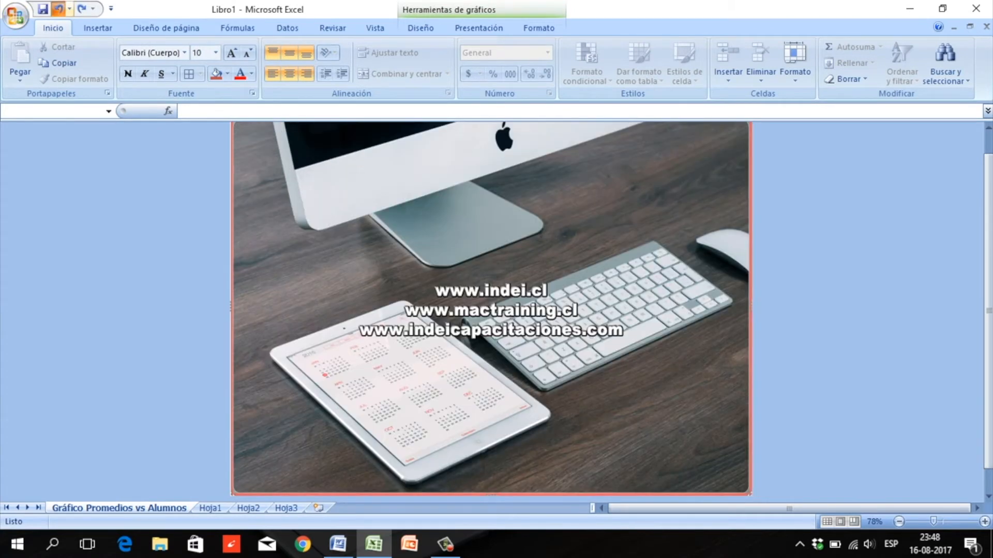
left_click(124, 218)
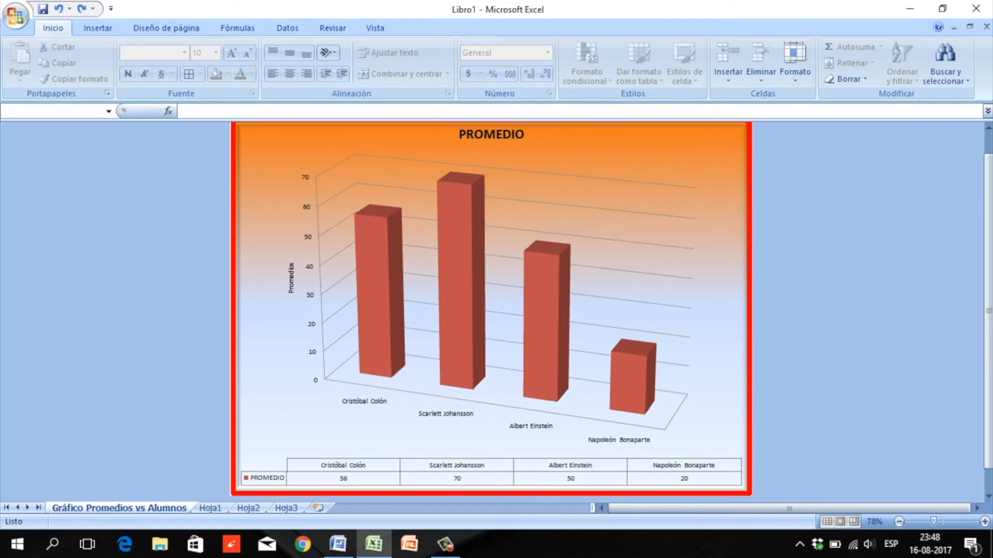
- Draw an empty text box in the chart's upper right area, beside the PROMEDIO title
left_click(284, 150)
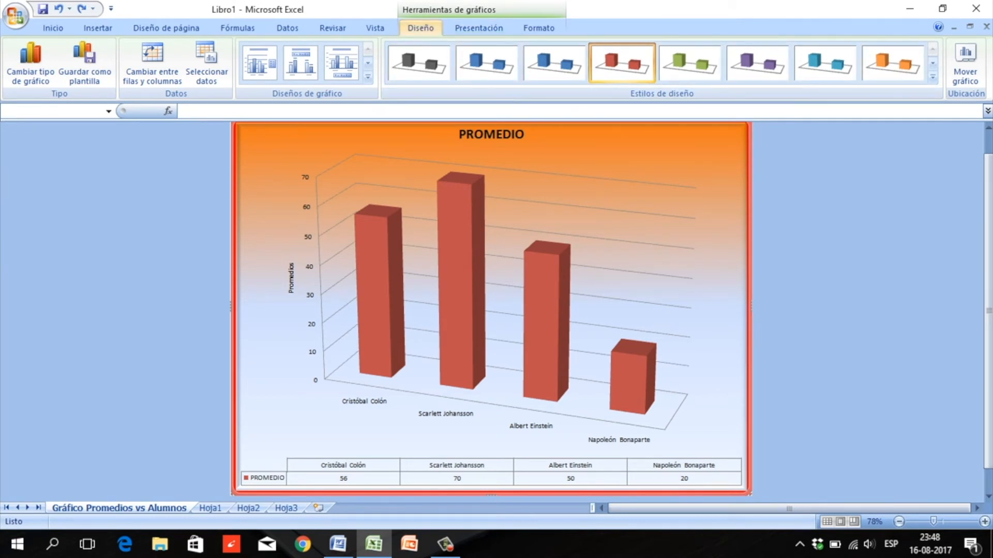
left_click(478, 28)
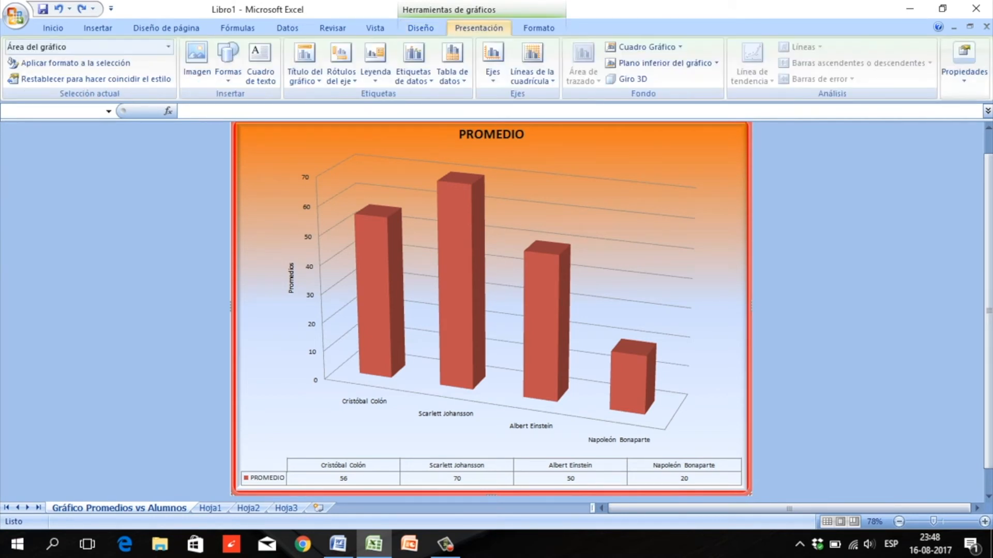
left_click(228, 62)
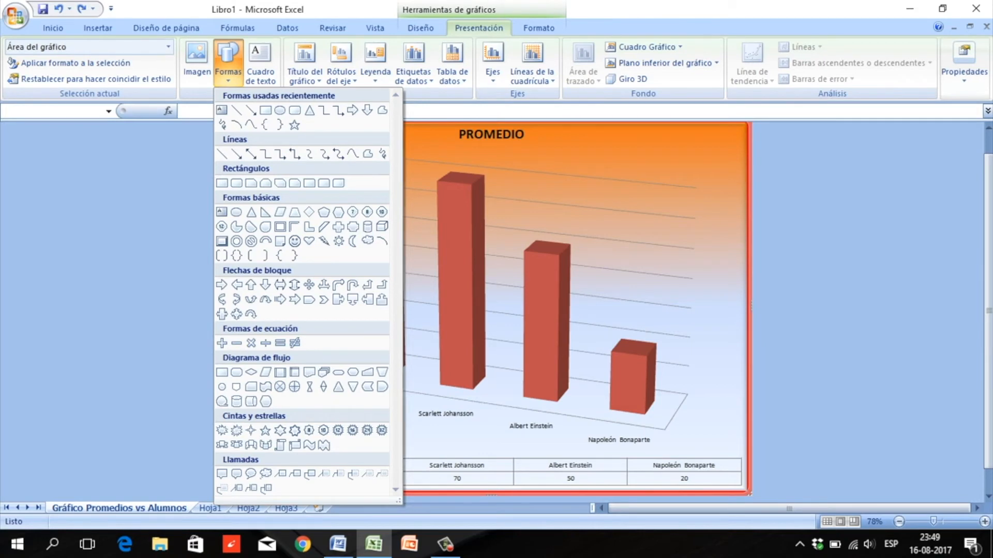
left_click(260, 62)
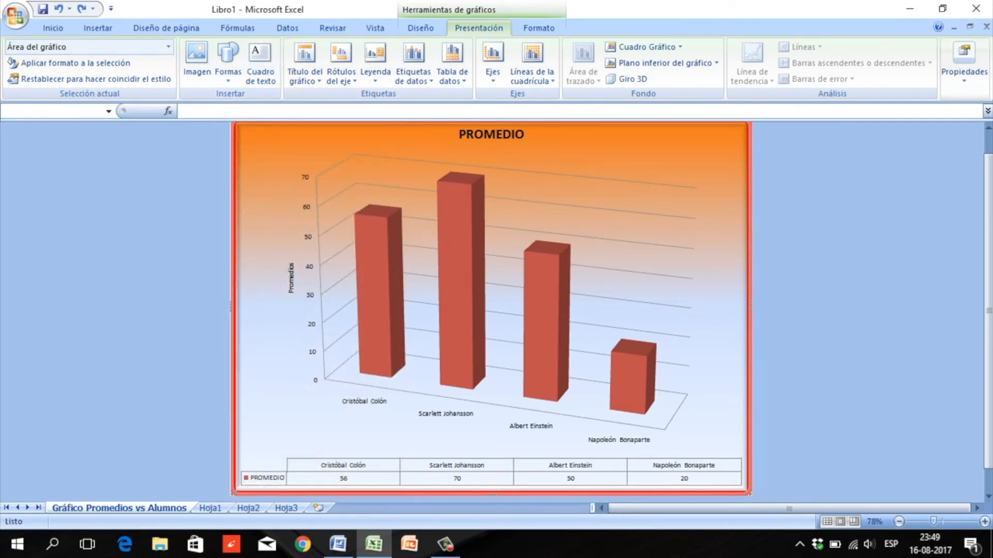
left_click(260, 63)
left_click_drag(546, 131, 736, 180)
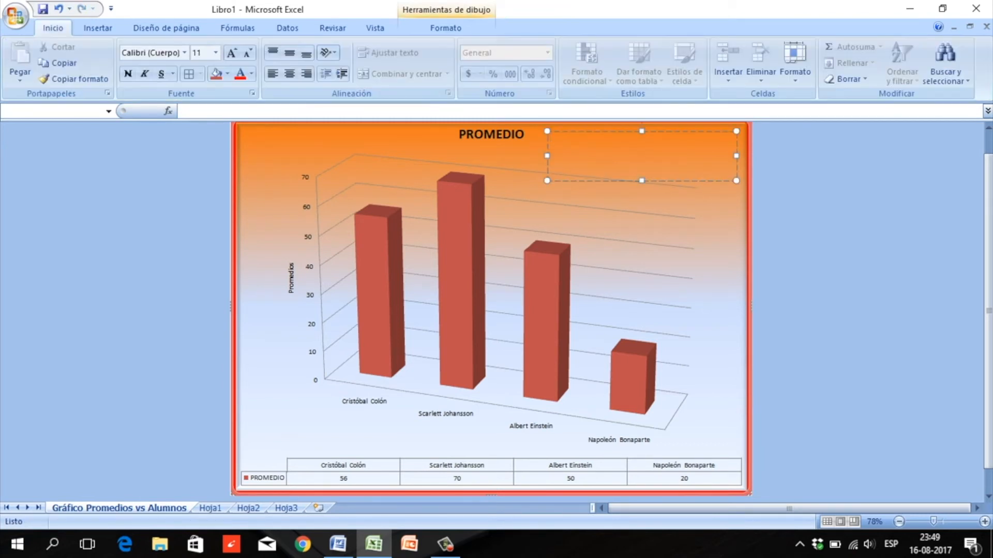